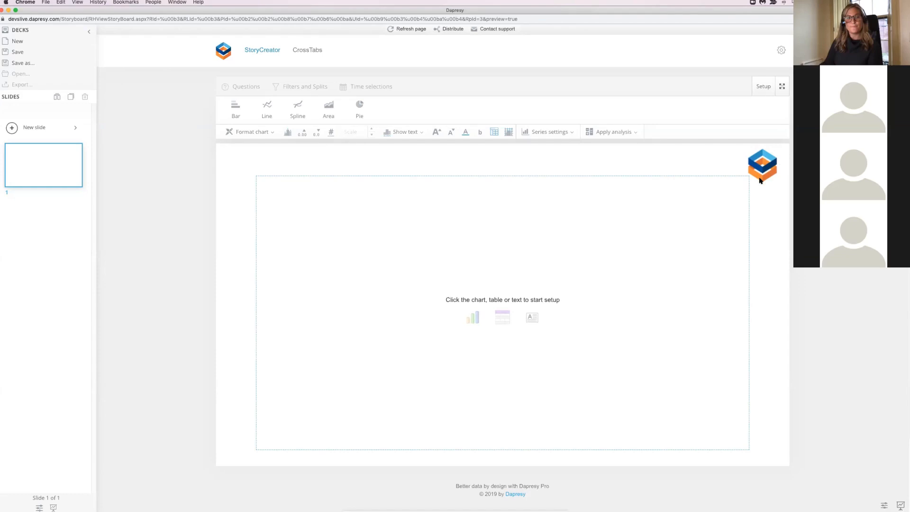
Start a chart in the empty slide area and display its question setup with Categorical result options
{"action": "mouse_move", "coordinate": [710, 178]}
{"action": "left_click", "coordinate": [473, 319]}
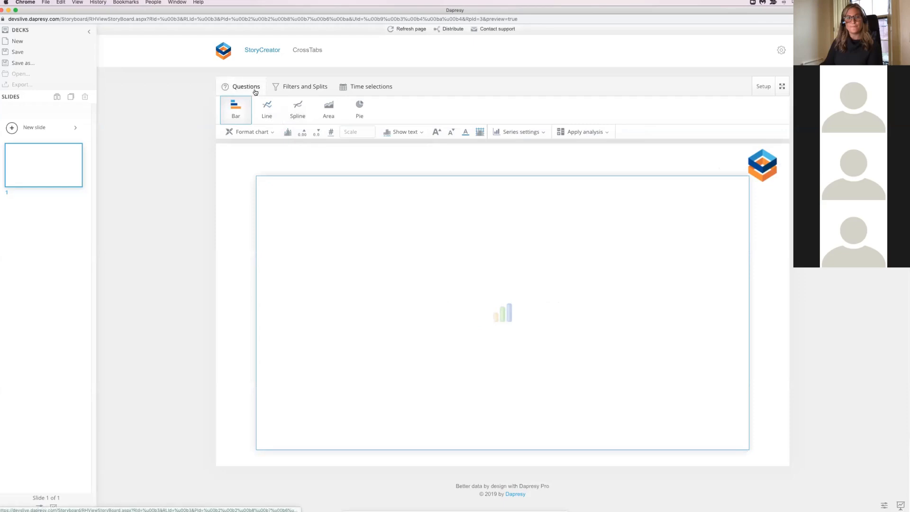
{"action": "left_click", "coordinate": [256, 90]}
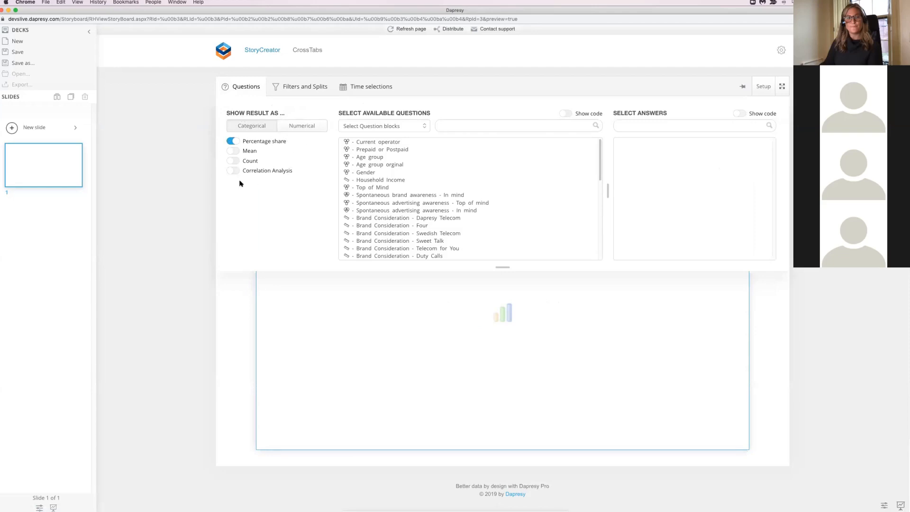
{"action": "left_click", "coordinate": [295, 126]}
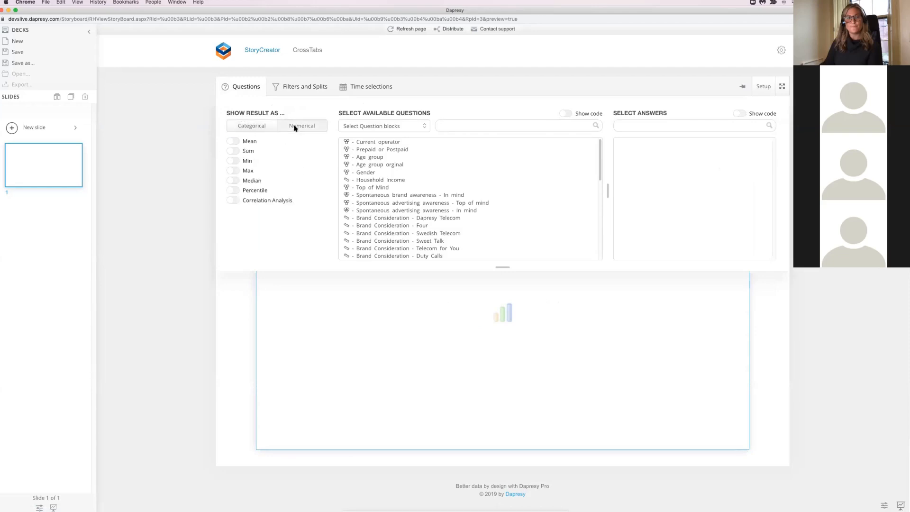
{"action": "left_click", "coordinate": [260, 127]}
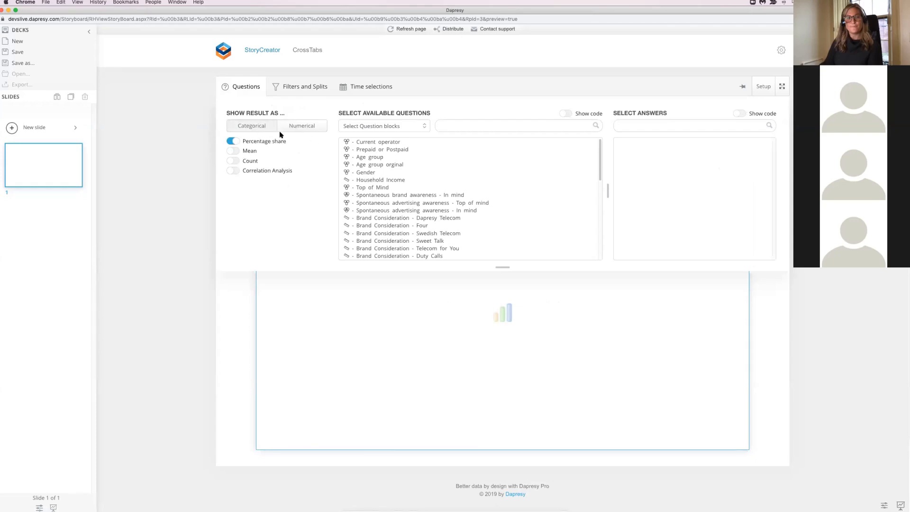
Browse the available questions, search them for "consid", and clear the search
{"action": "left_click_drag", "start_coordinate": [600, 147], "coordinate": [600, 147]}
{"action": "scroll", "coordinate": [600, 151], "scroll_direction": "down", "scroll_amount": 15}
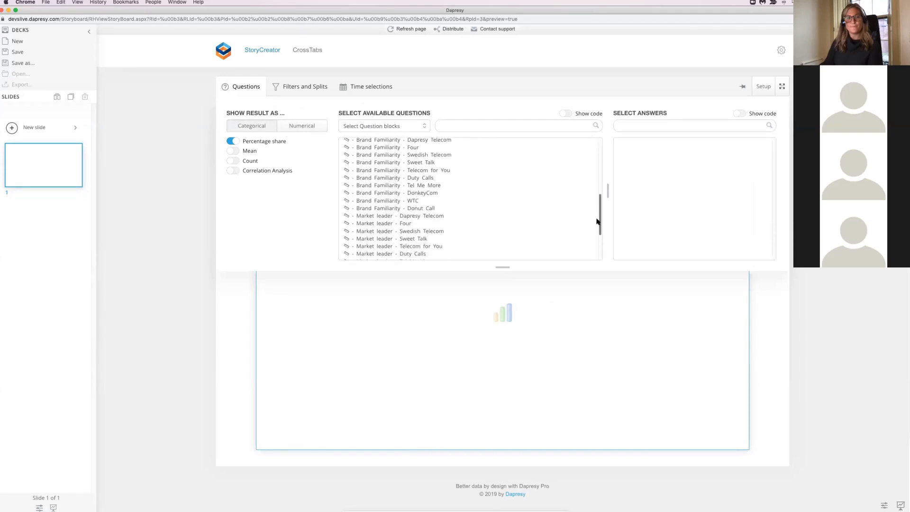
{"action": "scroll", "coordinate": [599, 152], "scroll_direction": "up", "scroll_amount": 15}
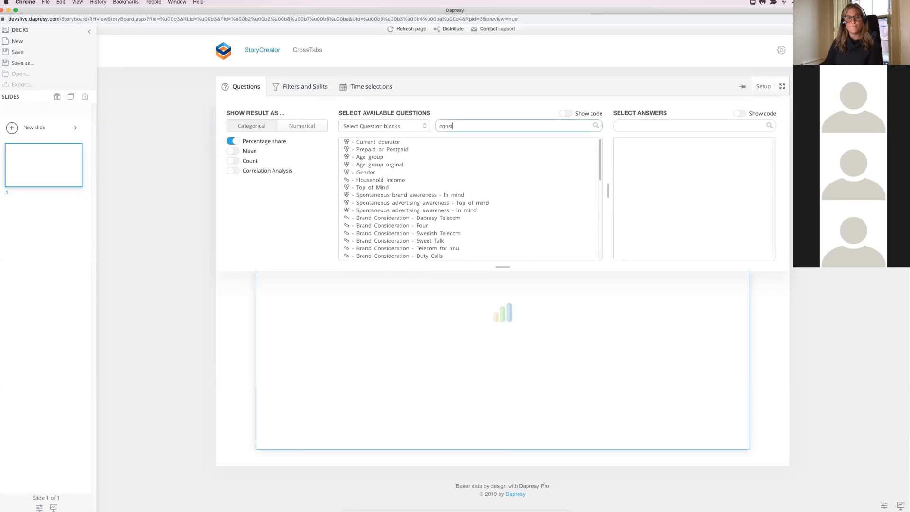
{"action": "type", "text": "d"}
{"action": "left_click_drag", "start_coordinate": [564, 124], "coordinate": [438, 124]}
{"action": "key", "text": "BackSpace"}
Try filtering the available questions by the Brand Consideration question block, and remove that filter
{"action": "left_click", "coordinate": [404, 126]}
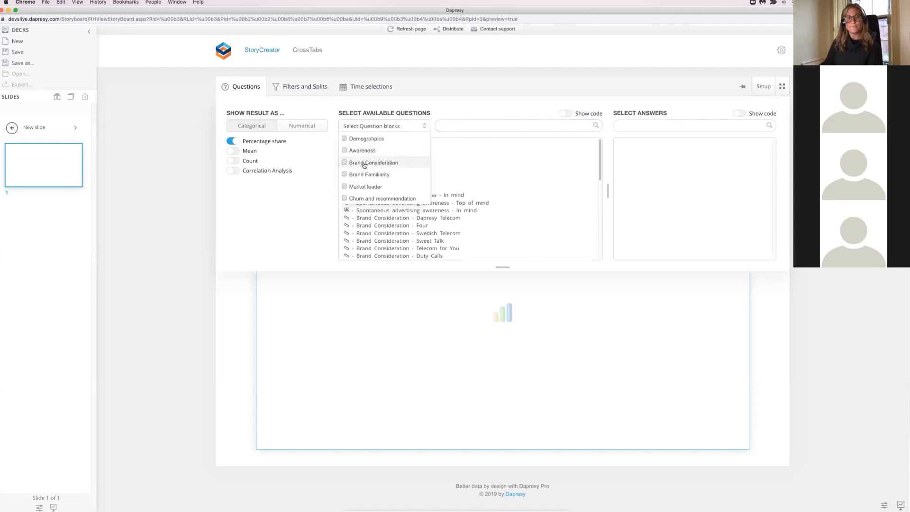
{"action": "left_click", "coordinate": [364, 164]}
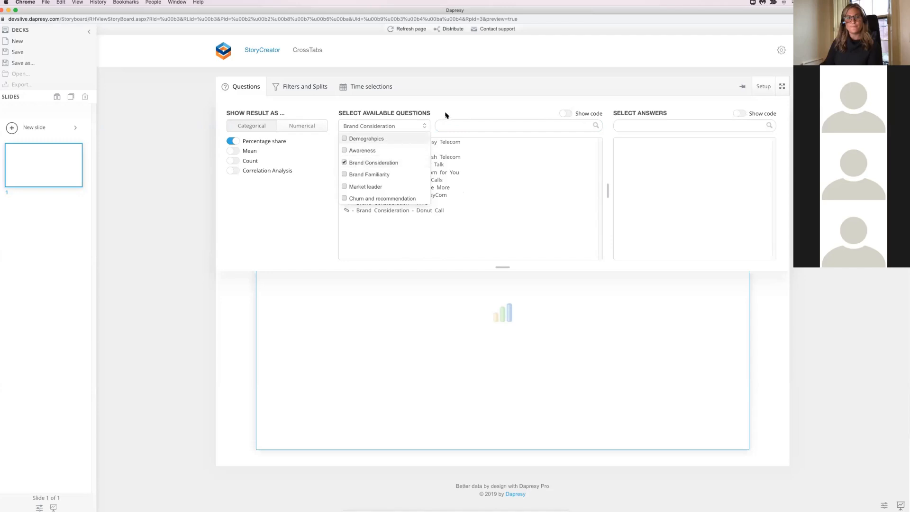
{"action": "left_click", "coordinate": [409, 127]}
{"action": "left_click", "coordinate": [407, 129]}
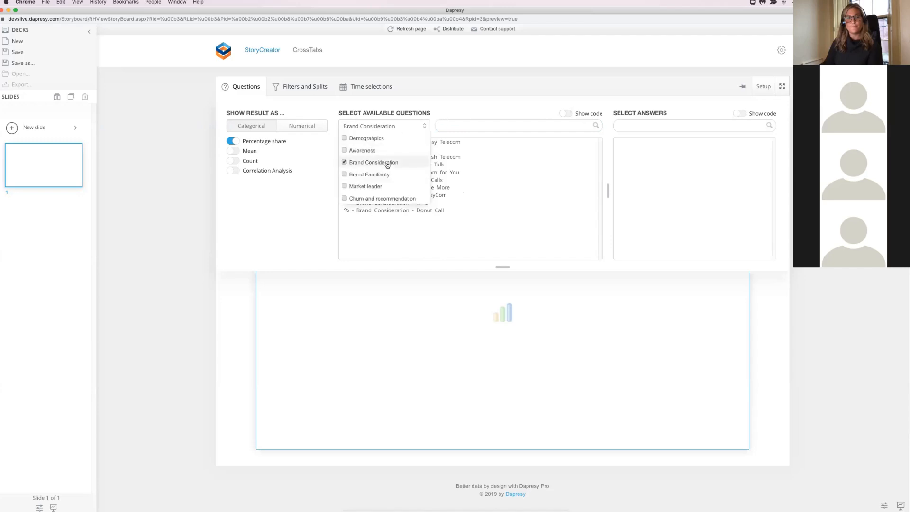
{"action": "left_click", "coordinate": [411, 166]}
{"action": "left_click", "coordinate": [445, 196]}
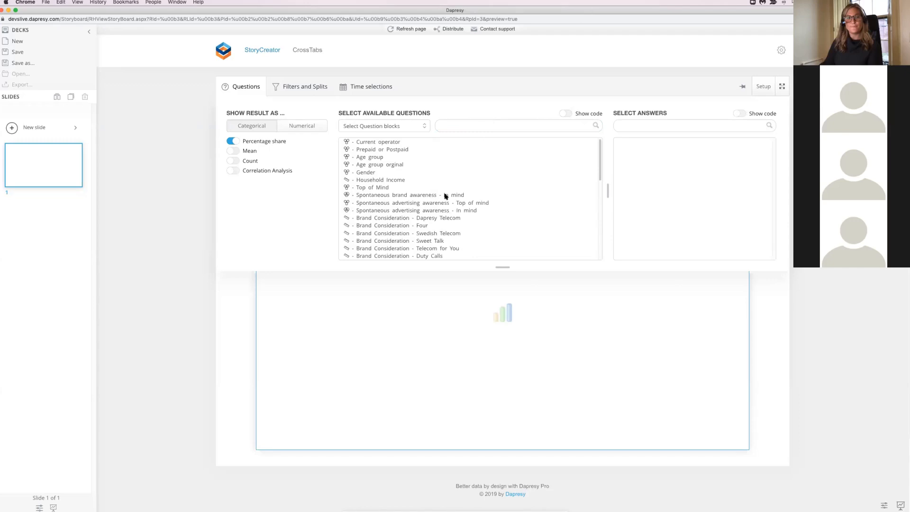
Chart Spontaneous brand awareness - In mind for the ten brands from Dapresy Telecom to Donut Call and calculate the result
{"action": "left_click", "coordinate": [438, 197]}
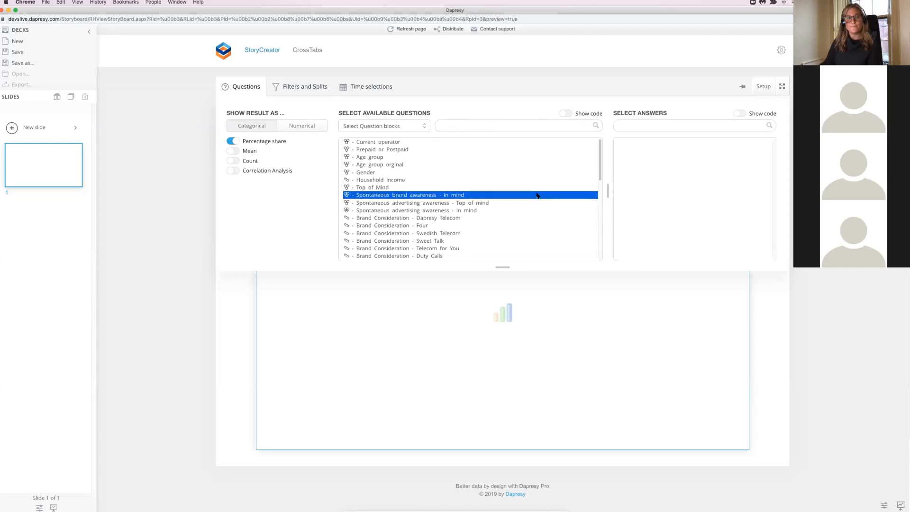
{"action": "left_click_drag", "start_coordinate": [650, 150], "coordinate": [651, 219]}
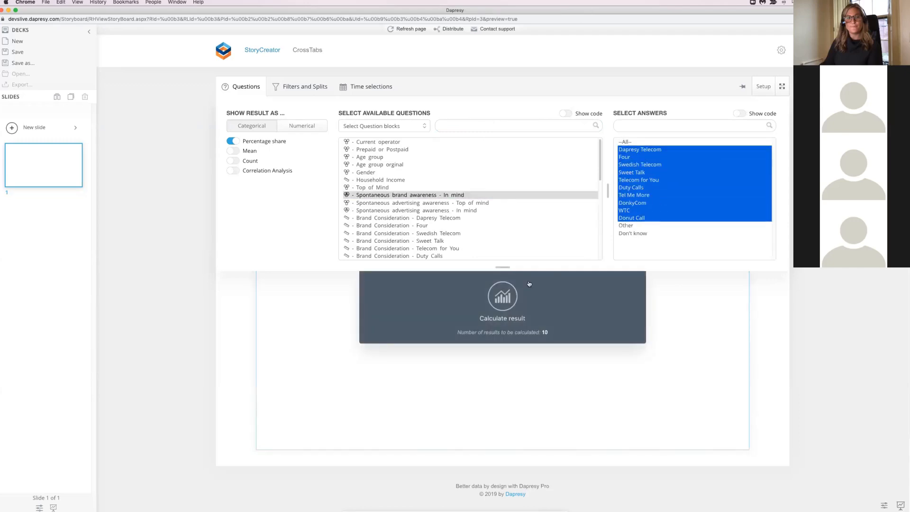
{"action": "left_click", "coordinate": [514, 296]}
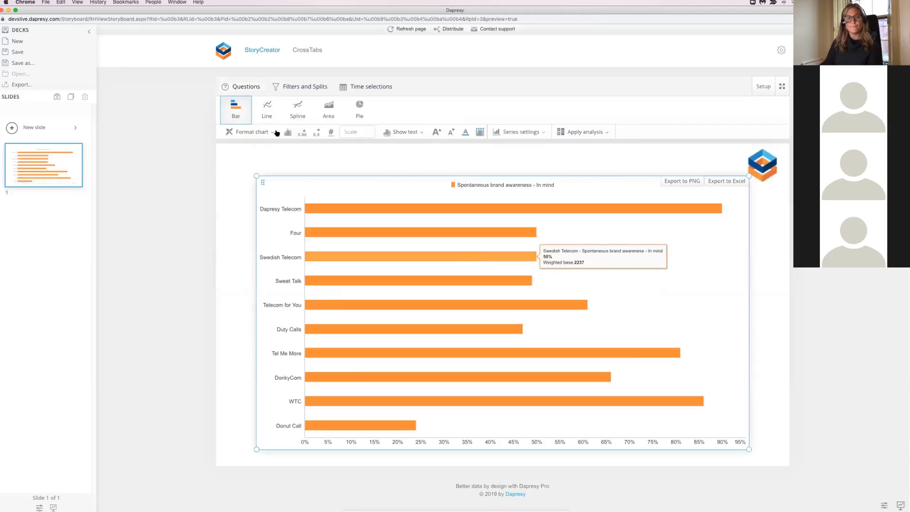
Filter the brand awareness chart to Female respondents under Gender and recalculate the result
{"action": "left_click", "coordinate": [295, 88]}
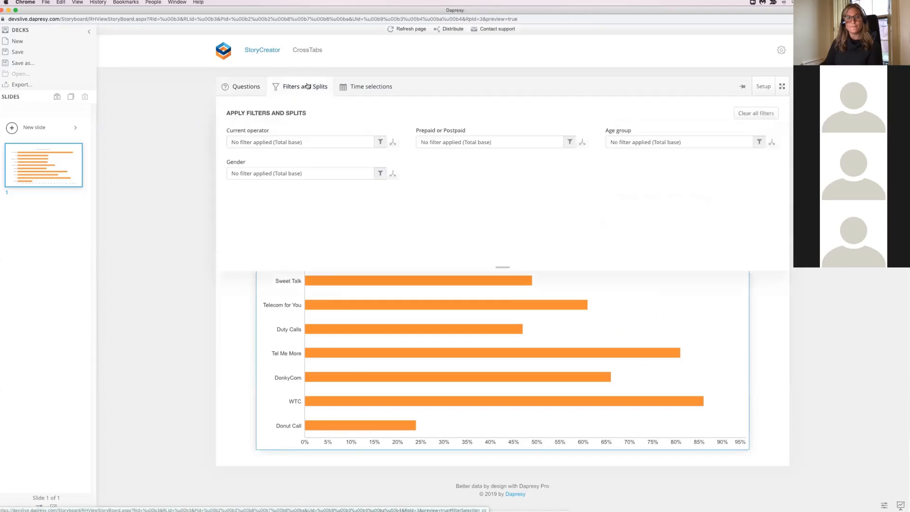
{"action": "left_click", "coordinate": [290, 175]}
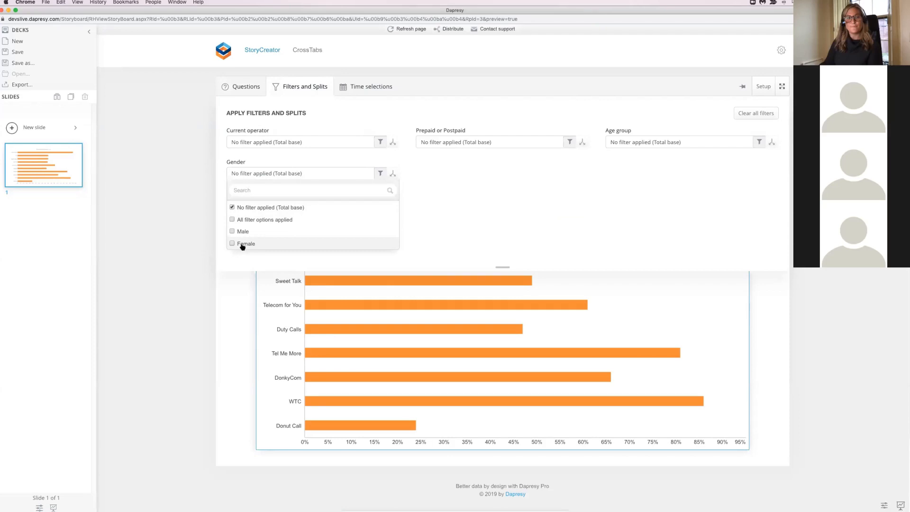
{"action": "left_click", "coordinate": [241, 245]}
{"action": "left_click", "coordinate": [380, 173]}
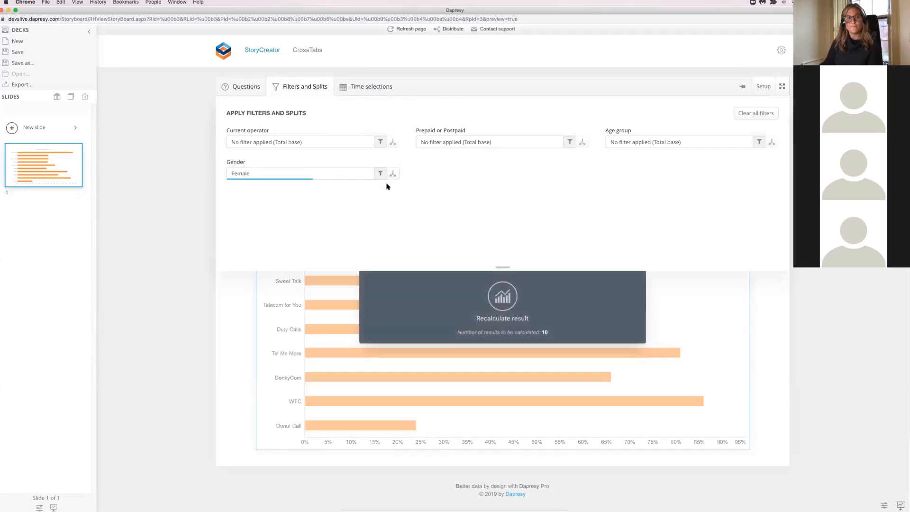
{"action": "left_click", "coordinate": [474, 301]}
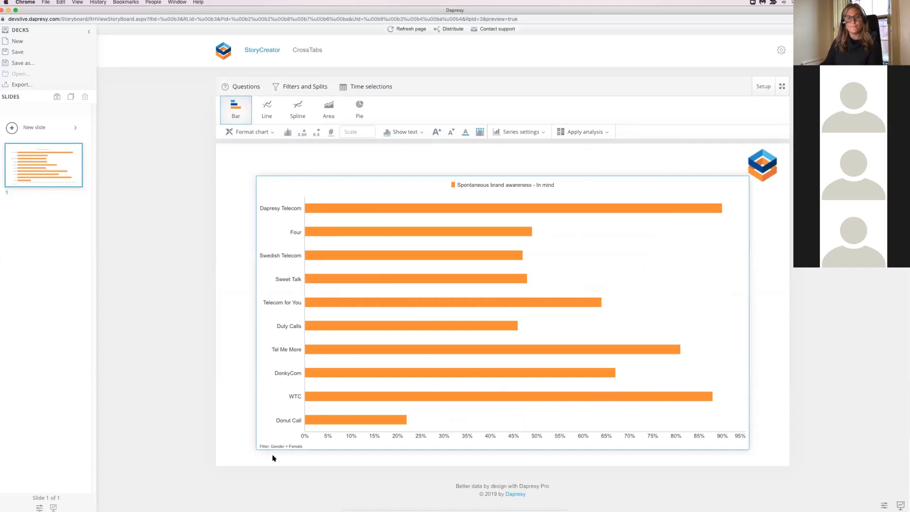
Add Male to the Gender filter, split the chart by gender, and recalculate the result
{"action": "left_click", "coordinate": [303, 86]}
{"action": "left_click", "coordinate": [275, 177]}
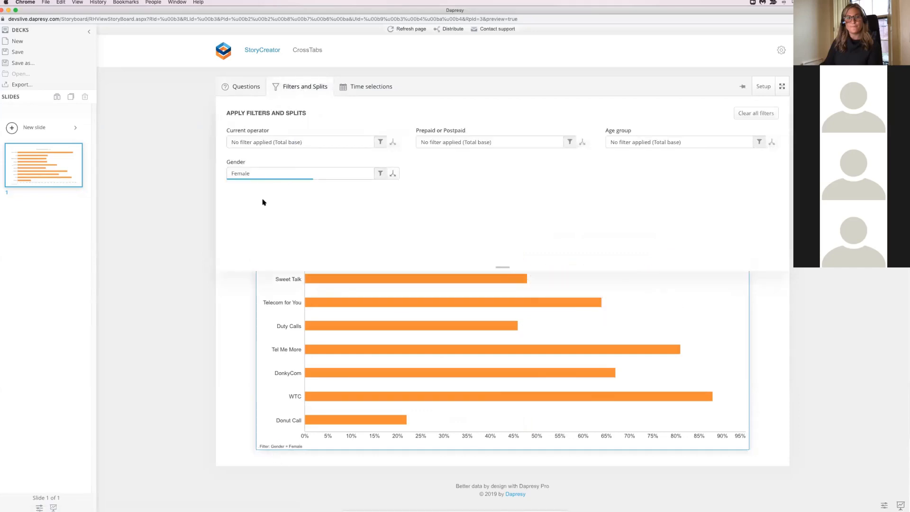
{"action": "left_click", "coordinate": [247, 233]}
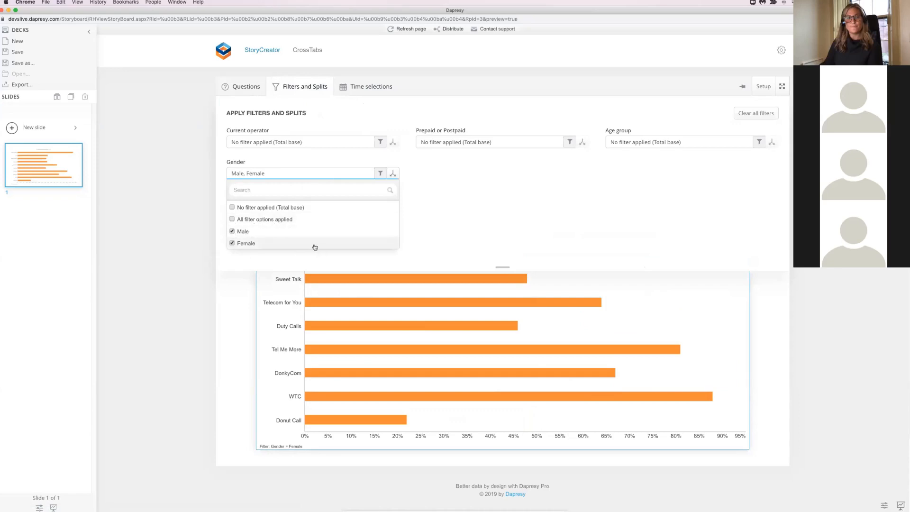
{"action": "left_click", "coordinate": [393, 173]}
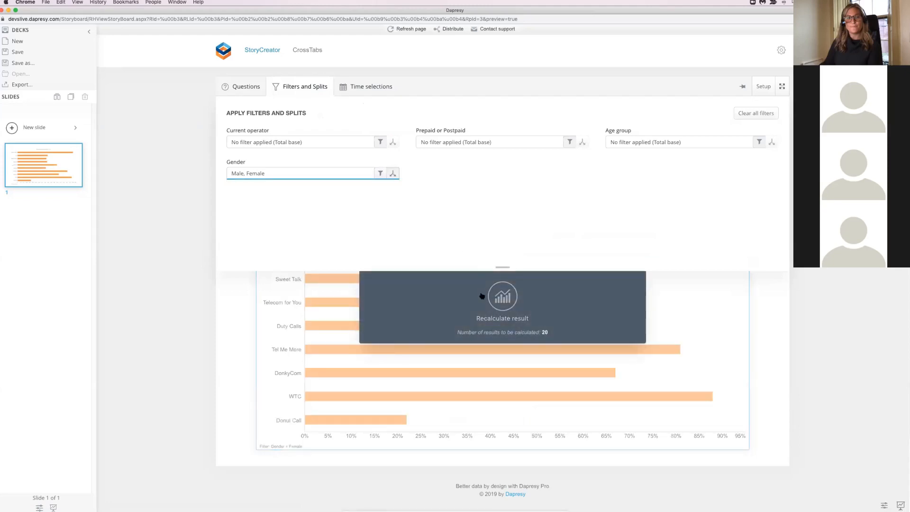
{"action": "left_click", "coordinate": [502, 296]}
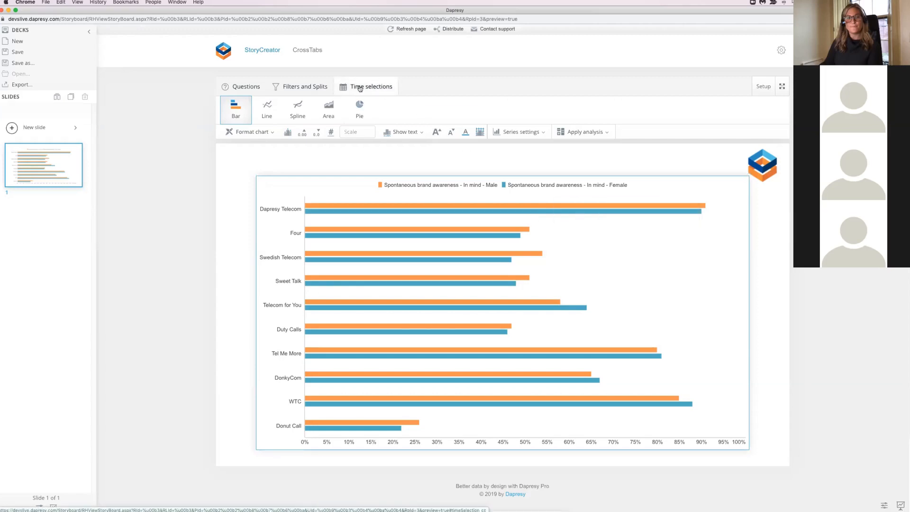
Limit the selected answers to Dapresy Telecom and set the time interval to Week(s) for the full period
{"action": "left_click", "coordinate": [250, 88]}
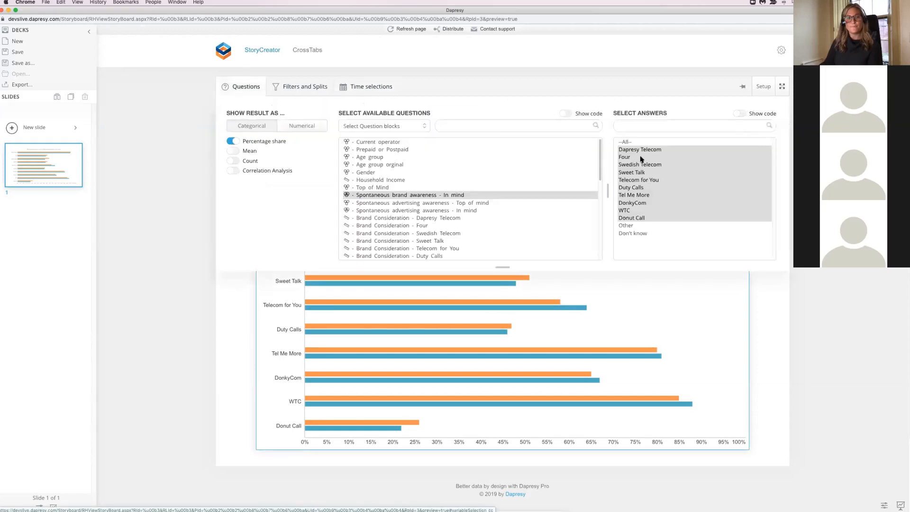
{"action": "left_click", "coordinate": [642, 149]}
{"action": "left_click", "coordinate": [382, 88]}
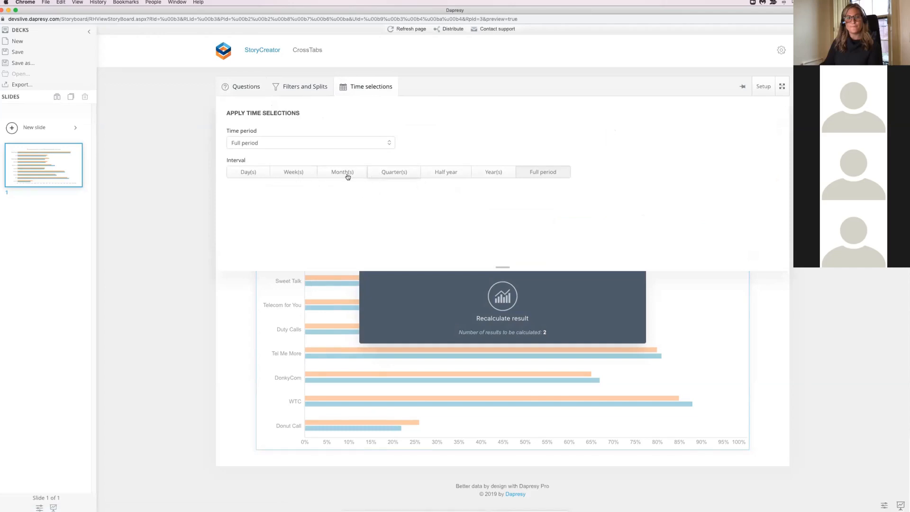
{"action": "left_click", "coordinate": [294, 173]}
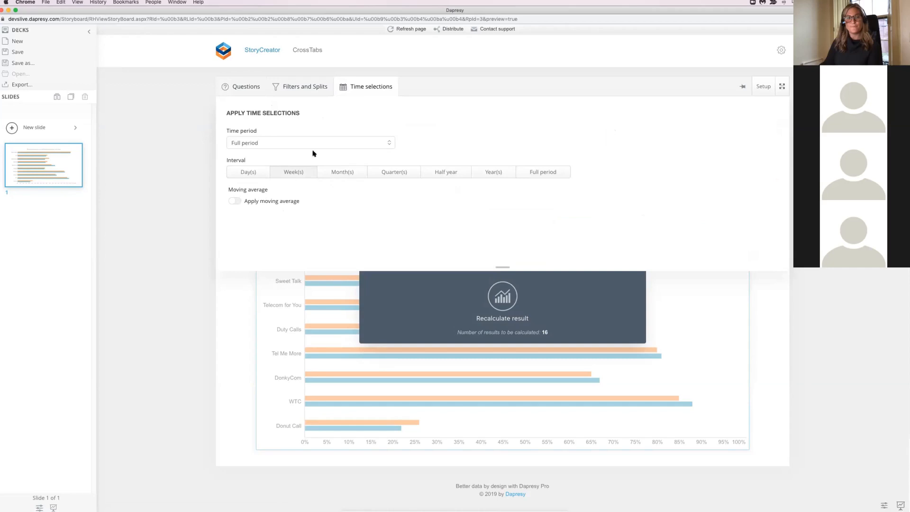
{"action": "left_click", "coordinate": [361, 89]}
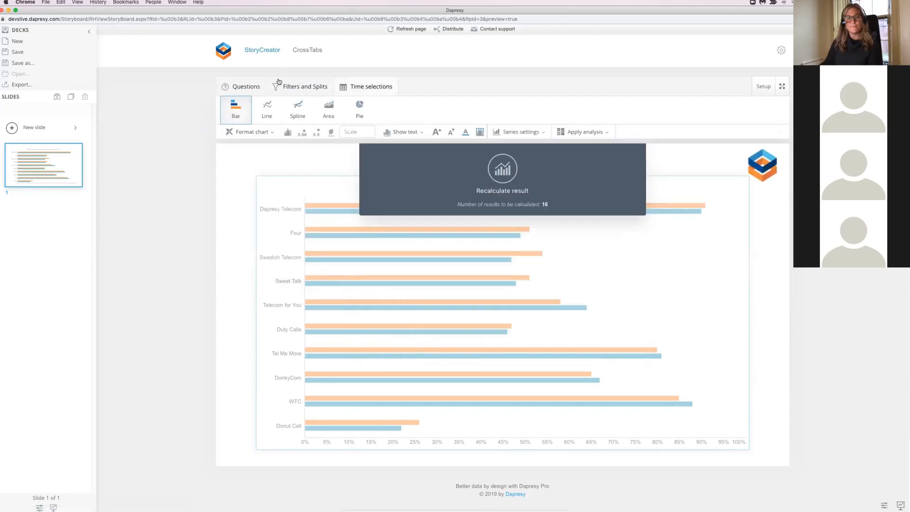
Review the available chart types, change the bar chart to a Line chart, and recalculate the result
{"action": "left_click", "coordinate": [245, 114]}
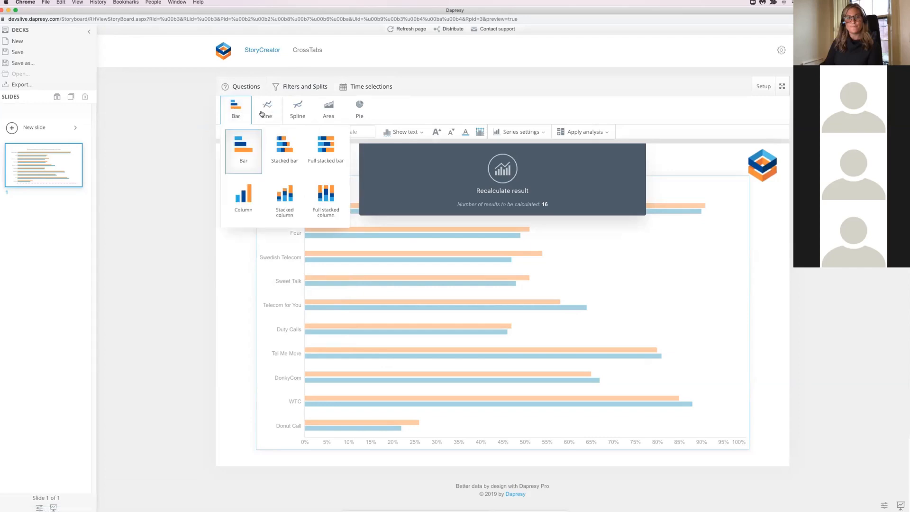
{"action": "left_click", "coordinate": [262, 113]}
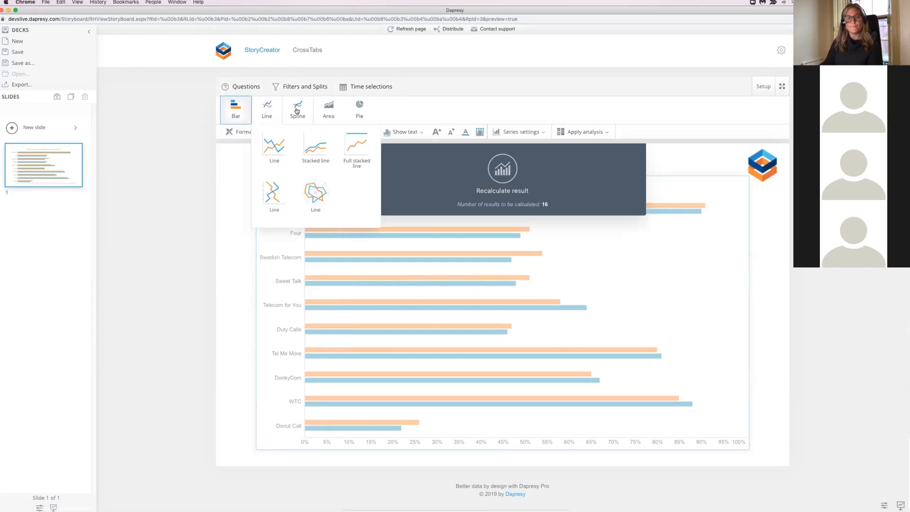
{"action": "left_click", "coordinate": [296, 111]}
{"action": "left_click", "coordinate": [329, 109]}
{"action": "left_click", "coordinate": [360, 110]}
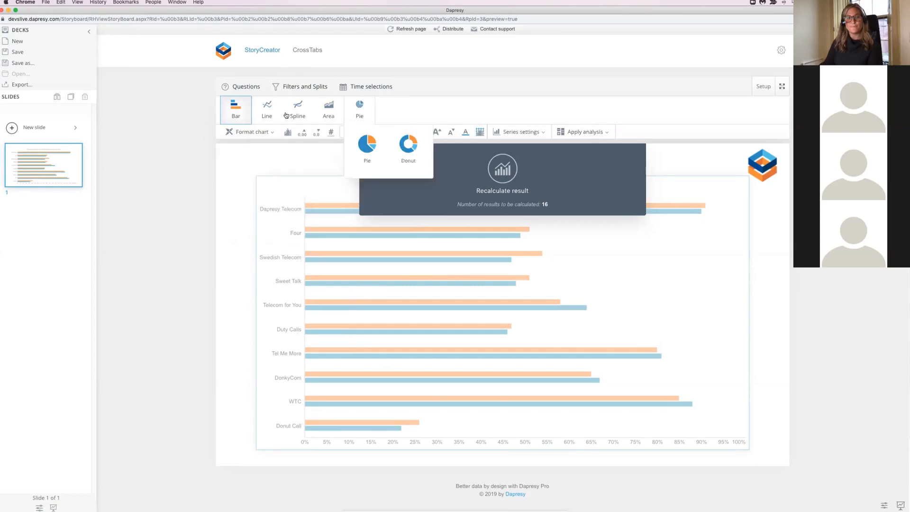
{"action": "left_click", "coordinate": [279, 114]}
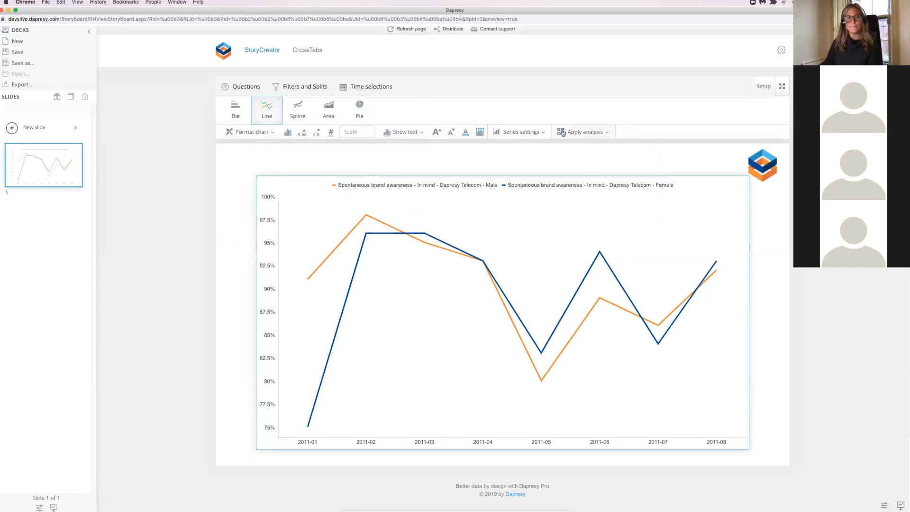
Show value labels on the line chart and try out one decimal place and the base option
{"action": "left_click", "coordinate": [288, 133]}
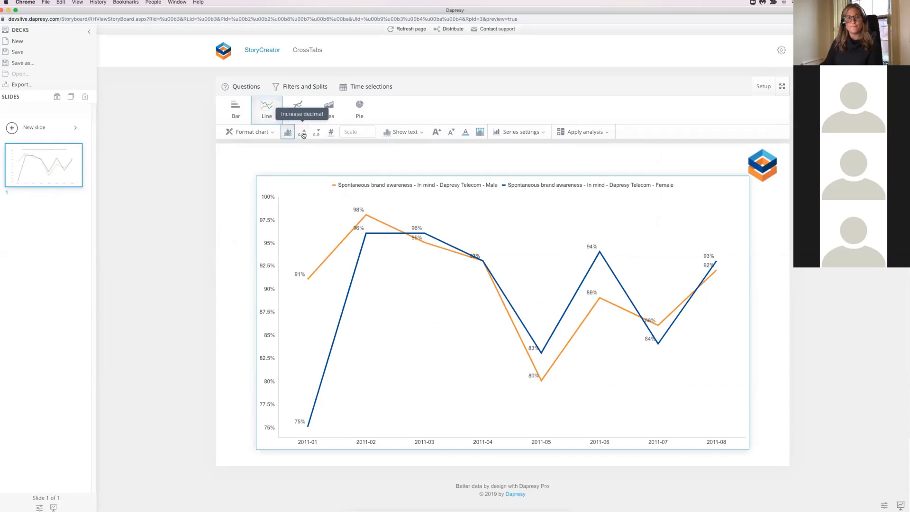
{"action": "left_click", "coordinate": [304, 134]}
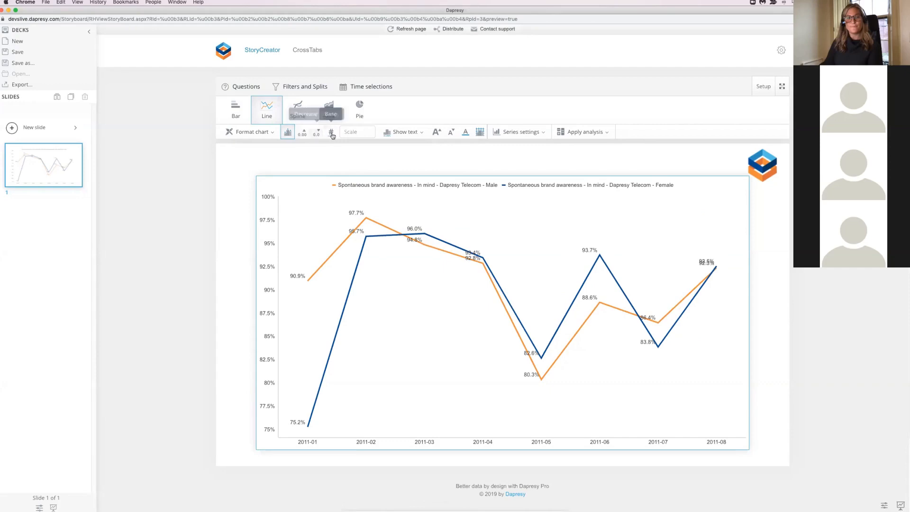
{"action": "left_click", "coordinate": [331, 133]}
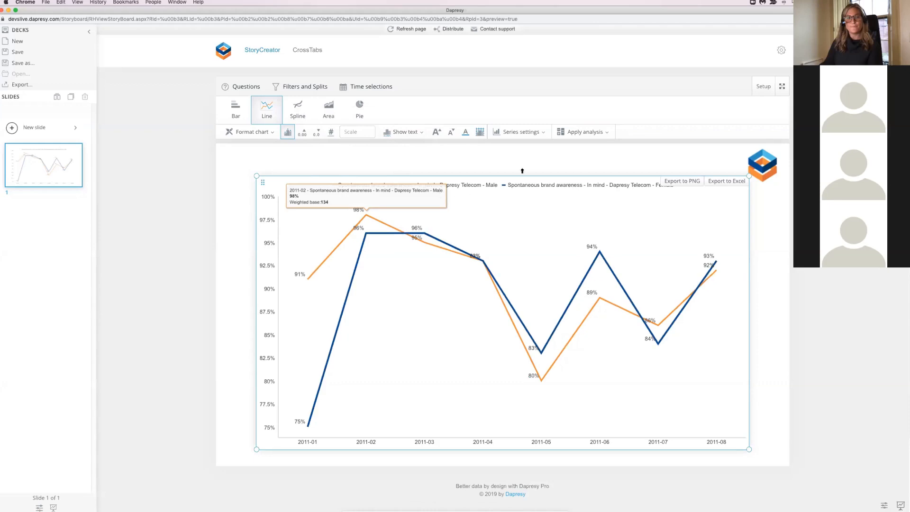
Hide the question text in the chart legend, keeping the answer and split text
{"action": "left_click", "coordinate": [406, 134]}
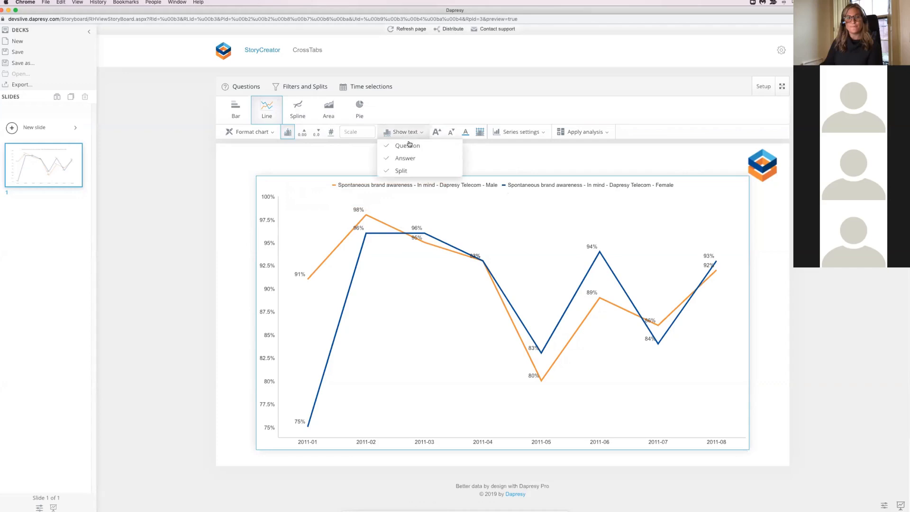
{"action": "left_click", "coordinate": [414, 253]}
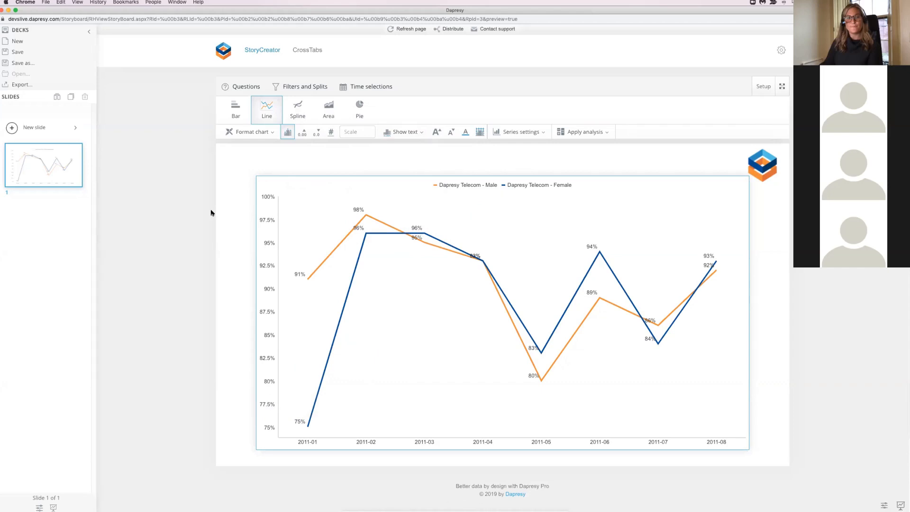
Add a new slide with the layout that has a title and two side-by-side objects, and compare it with the first slide
{"action": "left_click", "coordinate": [76, 128]}
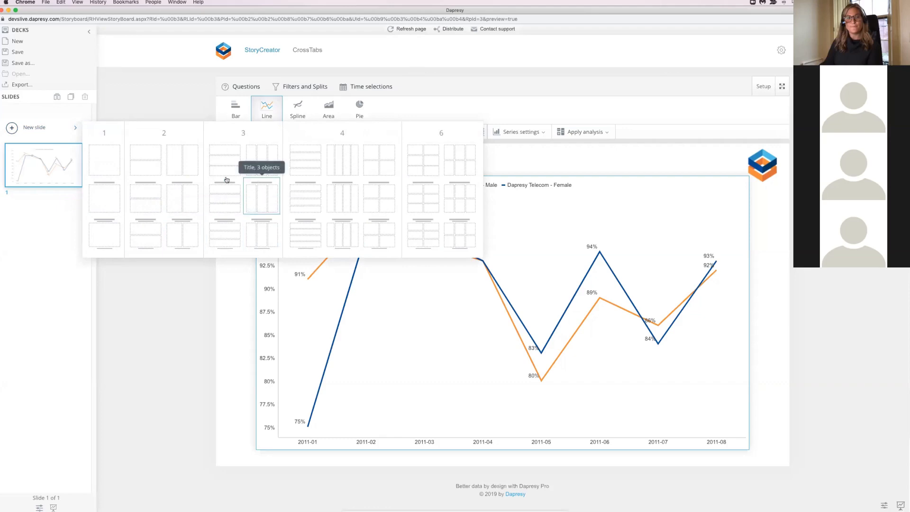
{"action": "left_click", "coordinate": [183, 201]}
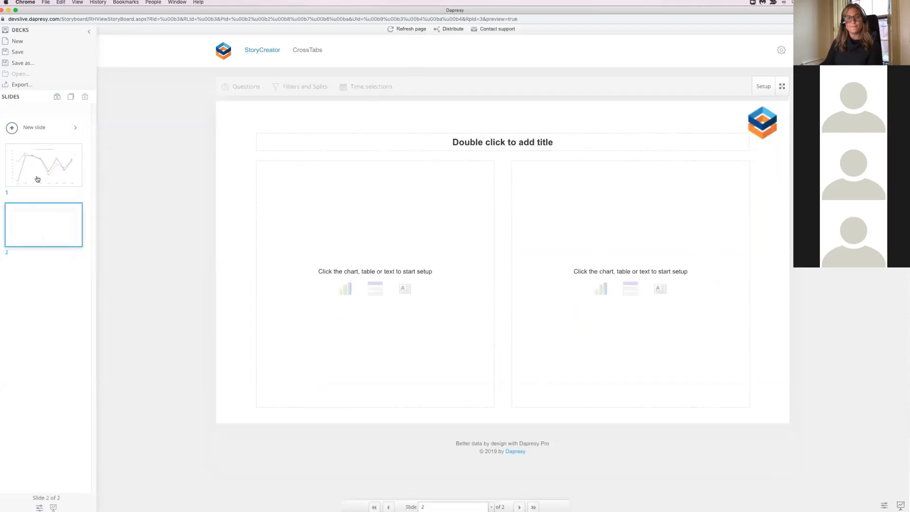
{"action": "left_click", "coordinate": [55, 171]}
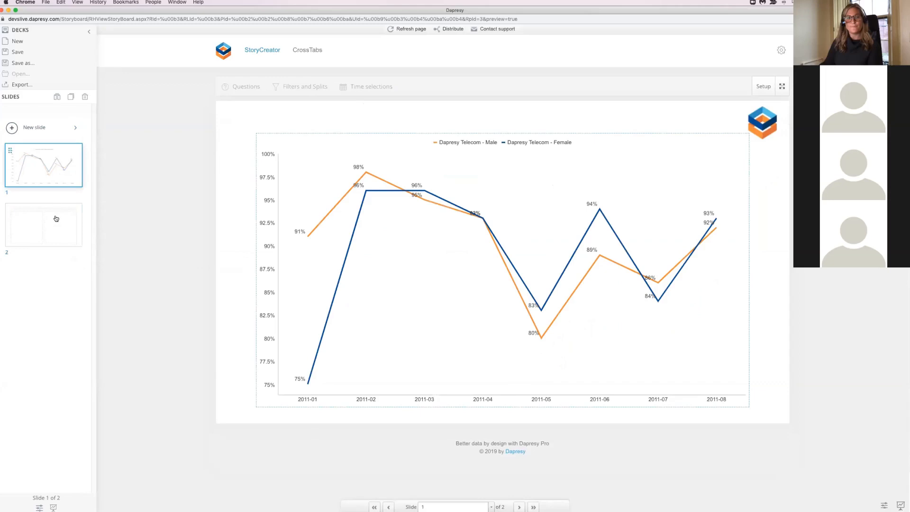
{"action": "left_click", "coordinate": [56, 217]}
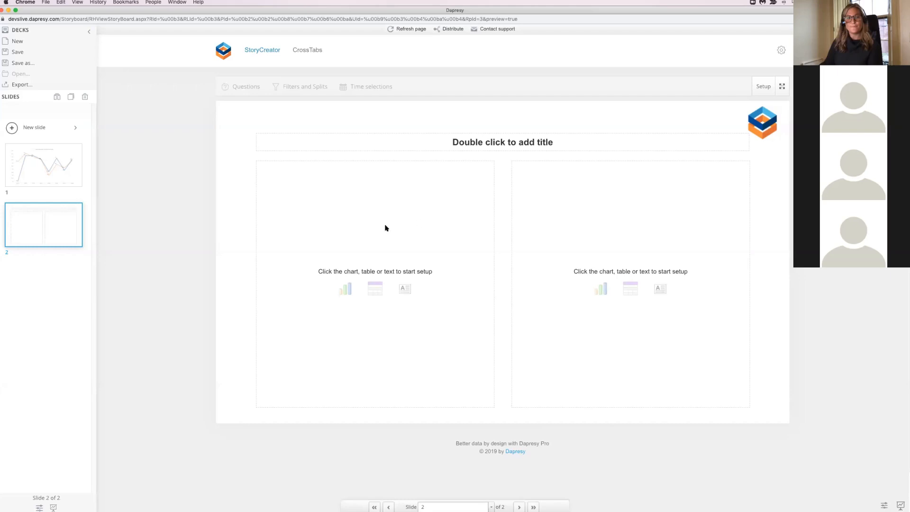
Insert a bar chart in the slide's left placeholder and calculate it for the question Brand Consideration - Dapresy Telecom
{"action": "left_click", "coordinate": [346, 288]}
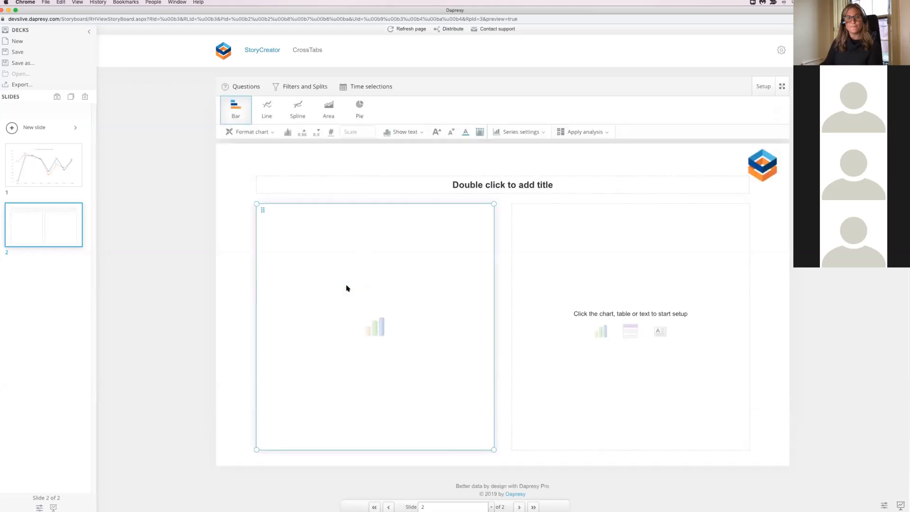
{"action": "left_click", "coordinate": [256, 91]}
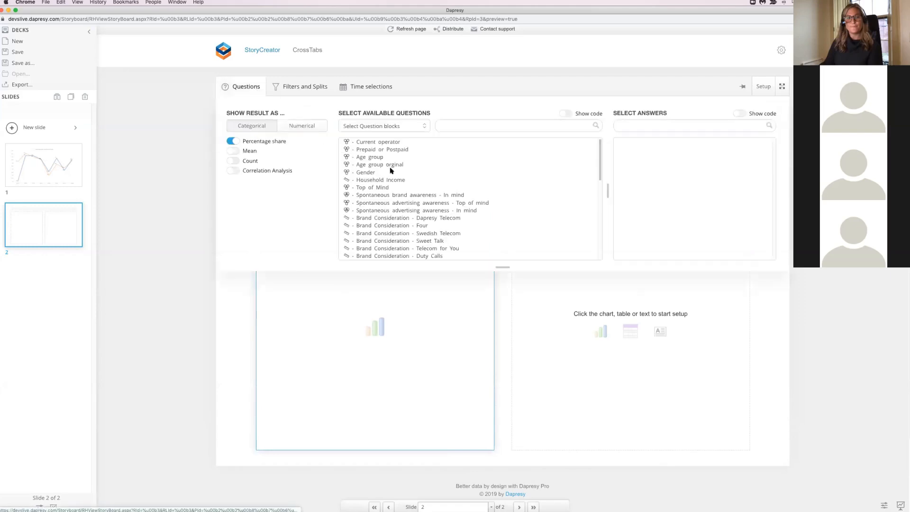
{"action": "left_click", "coordinate": [366, 219]}
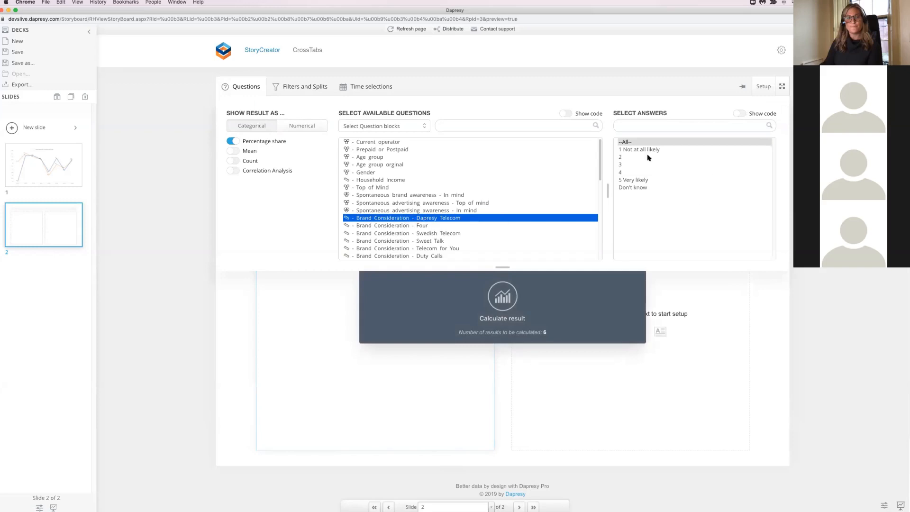
{"action": "left_click", "coordinate": [511, 295]}
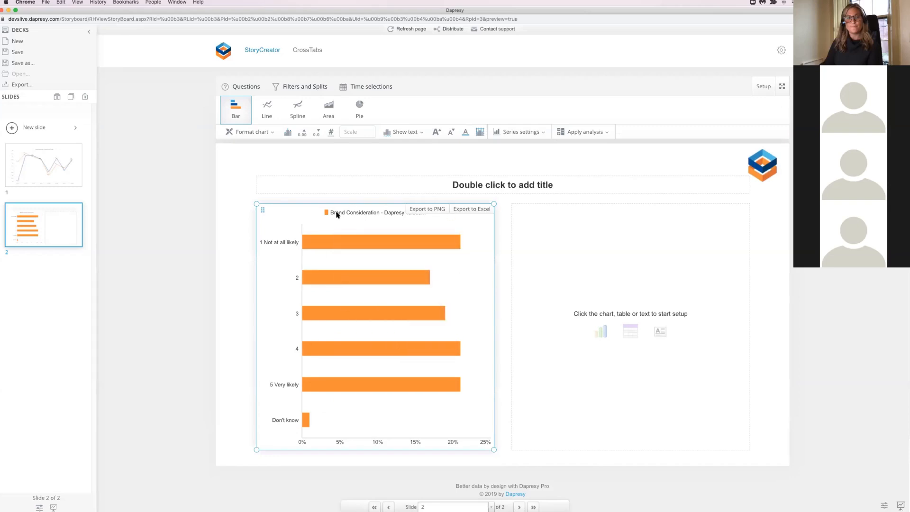
Add the Brand Consideration questions for Four and Swedish Telecom to the bar chart and recalculate the result
{"action": "left_click", "coordinate": [235, 87]}
{"action": "left_click_drag", "start_coordinate": [373, 219], "coordinate": [374, 233]}
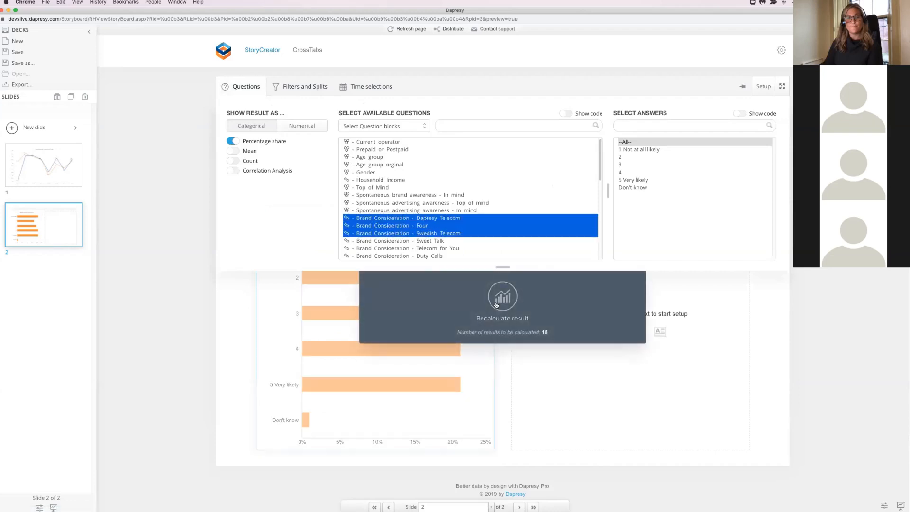
{"action": "left_click", "coordinate": [496, 305]}
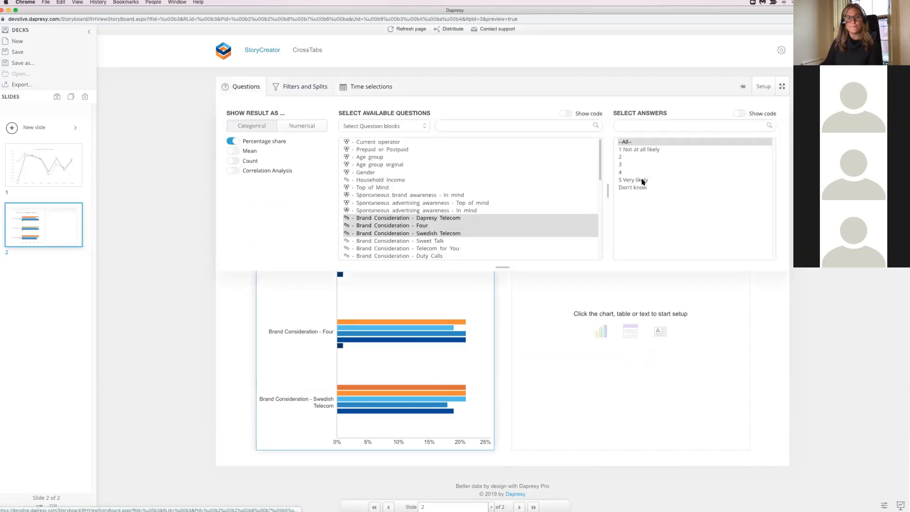
Limit the bar chart's answers to 5 Very likely and set its time interval to Week(s)
{"action": "left_click", "coordinate": [645, 181]}
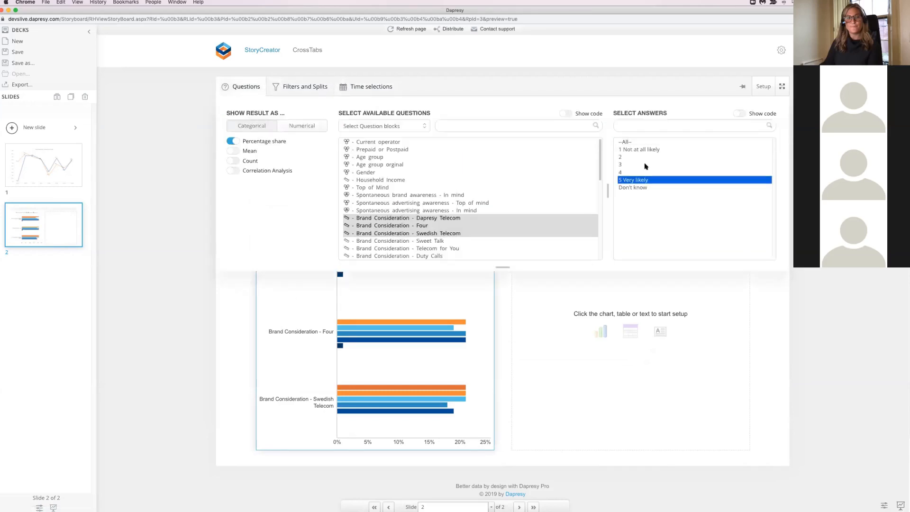
{"action": "left_click", "coordinate": [383, 90]}
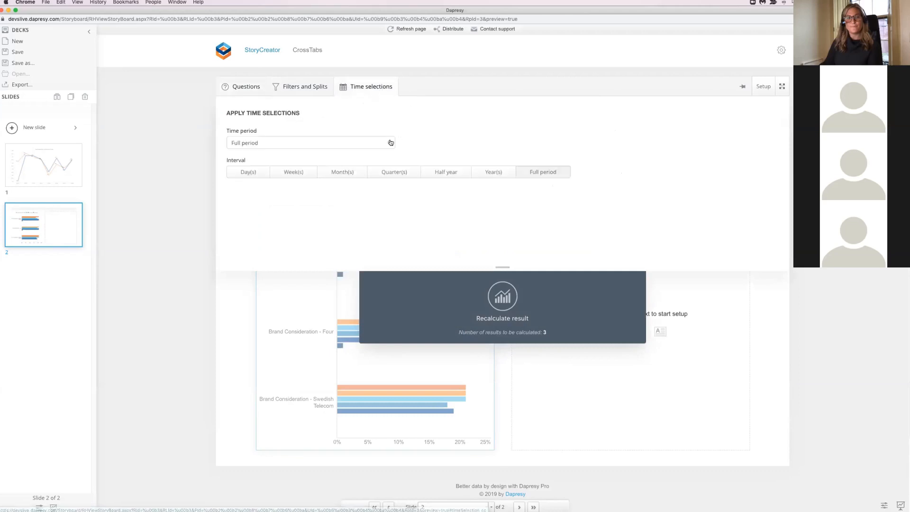
{"action": "left_click", "coordinate": [292, 174]}
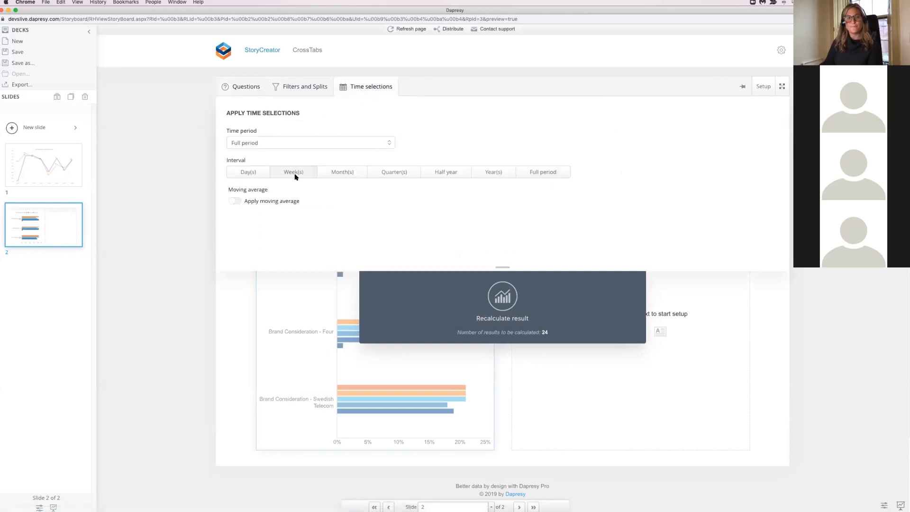
Recalculate the bar chart for the last 4 weeks and hide the question text in its legend
{"action": "triple_click", "coordinate": [235, 133]}
{"action": "left_click", "coordinate": [283, 146]}
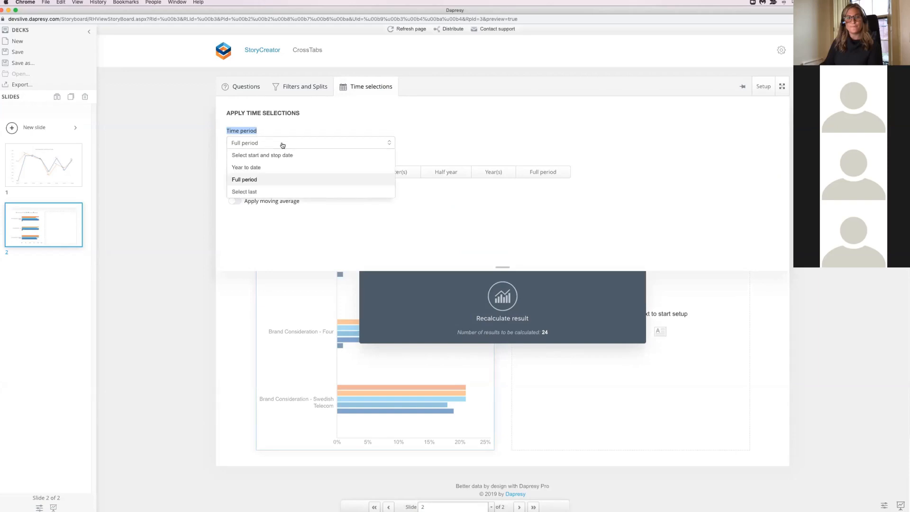
{"action": "left_click", "coordinate": [260, 192]}
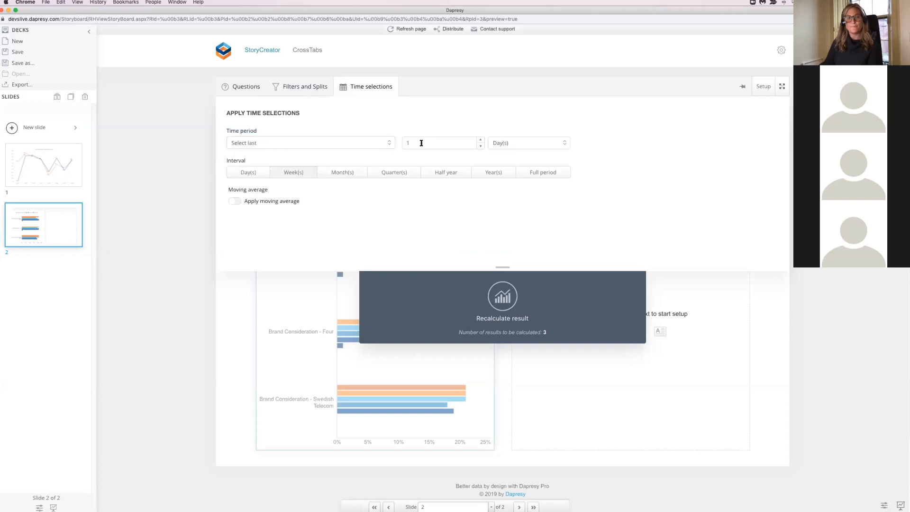
{"action": "type", "text": "4"}
{"action": "left_click", "coordinate": [513, 144]}
{"action": "left_click", "coordinate": [514, 169]}
{"action": "left_click", "coordinate": [496, 304]}
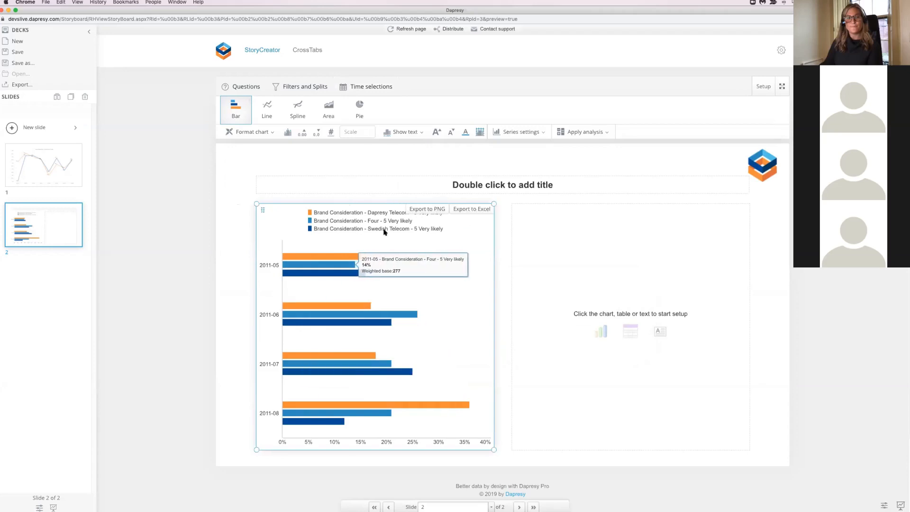
{"action": "left_click", "coordinate": [404, 132]}
{"action": "left_click", "coordinate": [406, 142]}
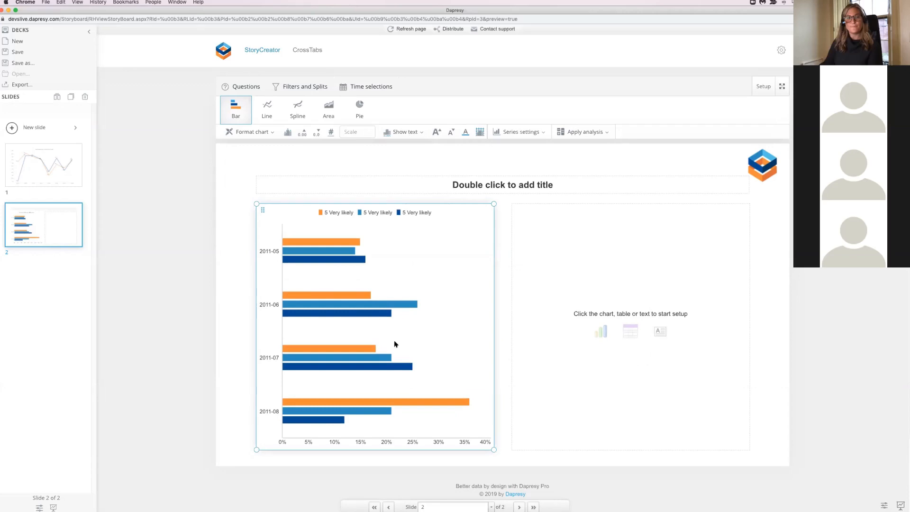
Insert a table in the slide's right placeholder and calculate it for the question Brand Consideration - Dapresy Telecom
{"action": "left_click", "coordinate": [639, 253]}
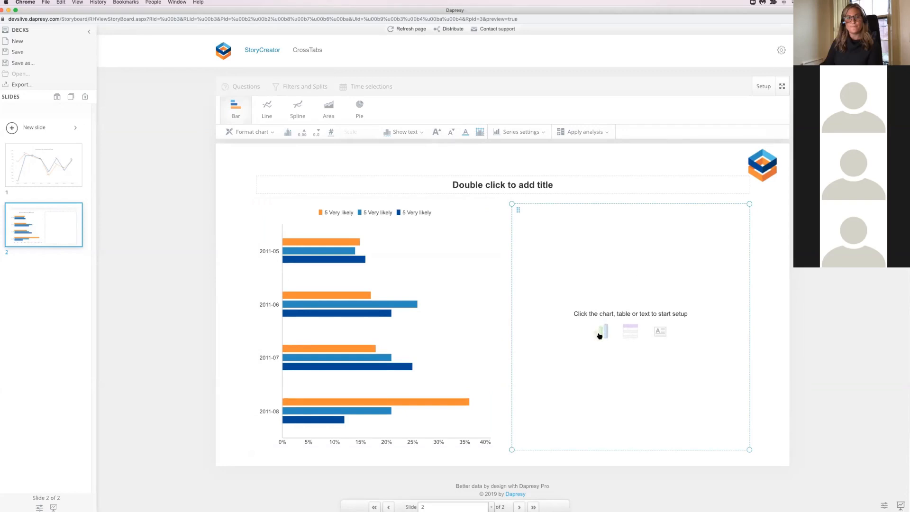
{"action": "left_click", "coordinate": [628, 334]}
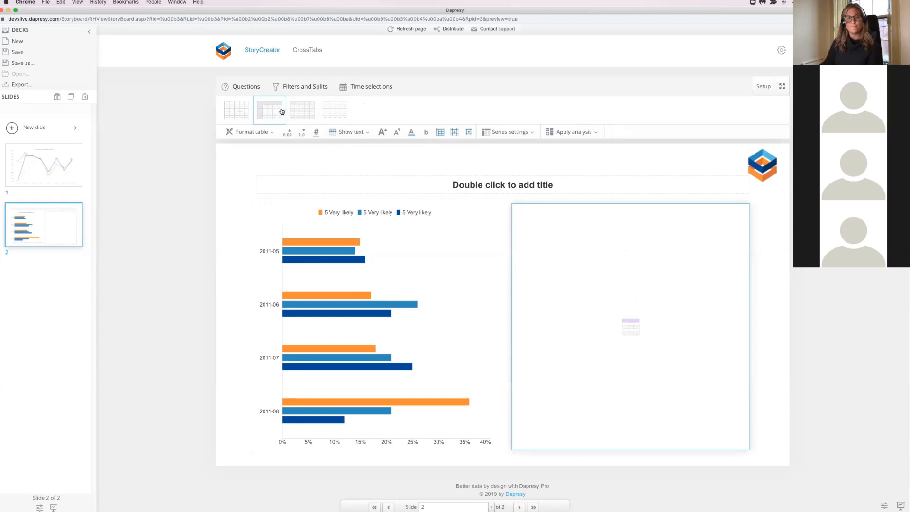
{"action": "left_click", "coordinate": [241, 86]}
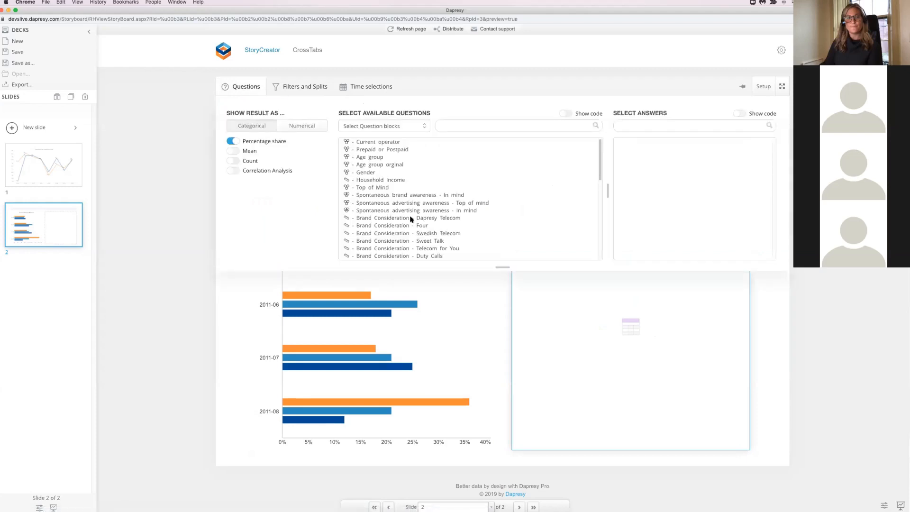
{"action": "left_click", "coordinate": [413, 218]}
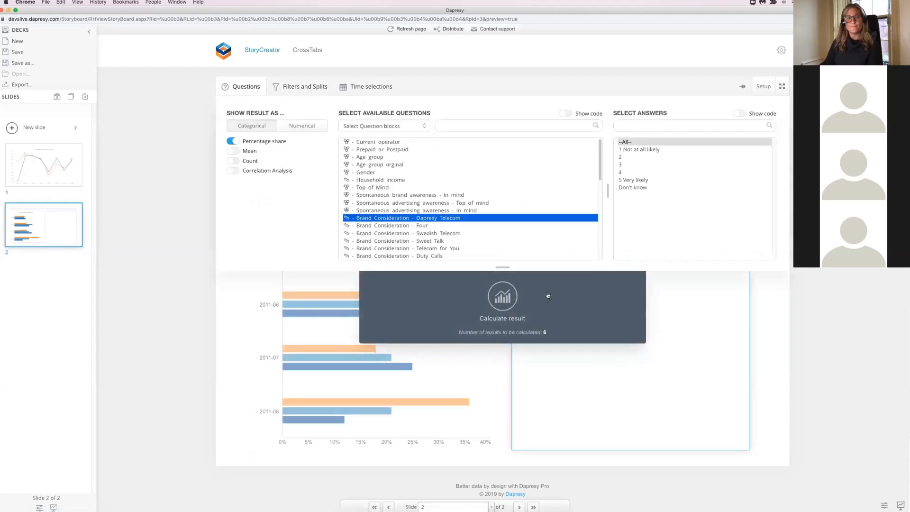
{"action": "left_click", "coordinate": [526, 314]}
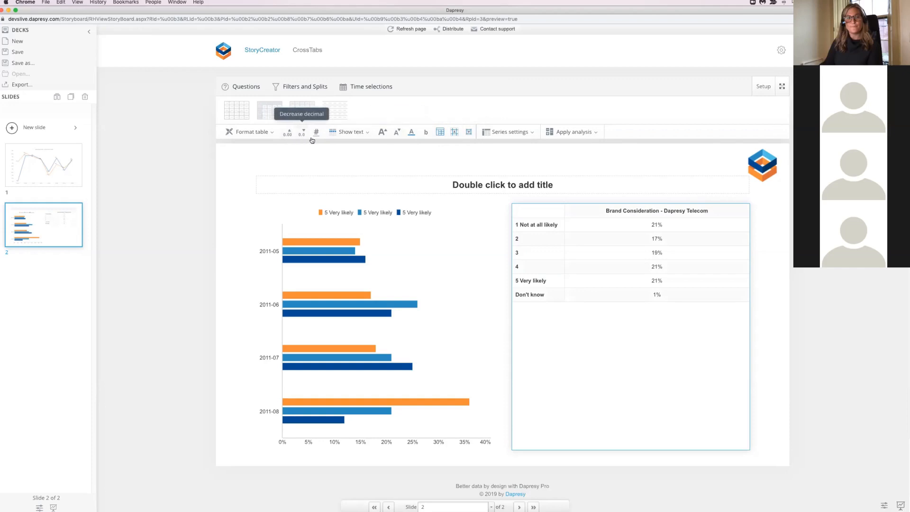
Set the table's odd row cell color to light blue
{"action": "left_click", "coordinate": [272, 134]}
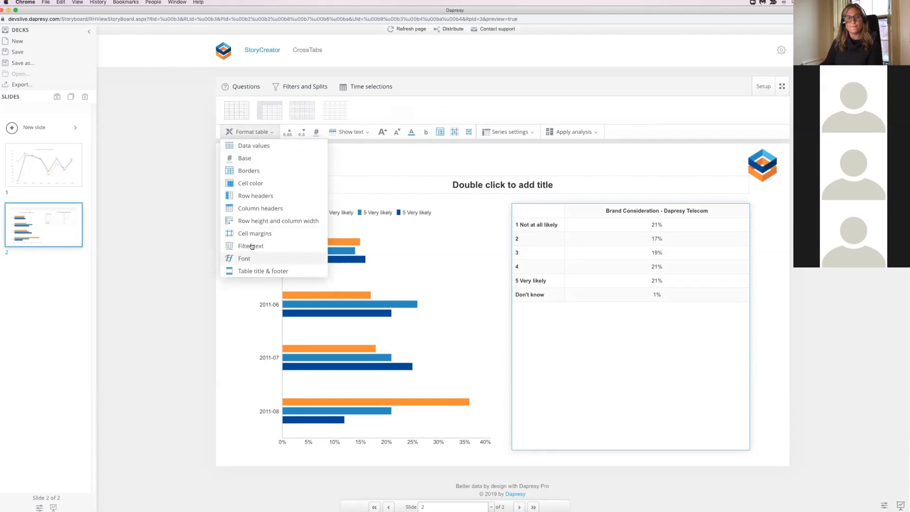
{"action": "left_click", "coordinate": [246, 184]}
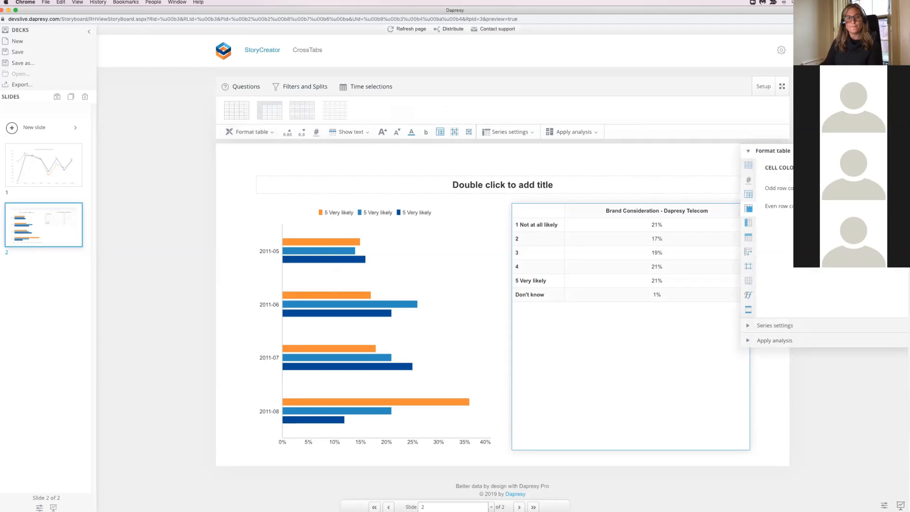
{"action": "left_click", "coordinate": [825, 188]}
{"action": "left_click", "coordinate": [750, 135]}
{"action": "left_click", "coordinate": [592, 339]}
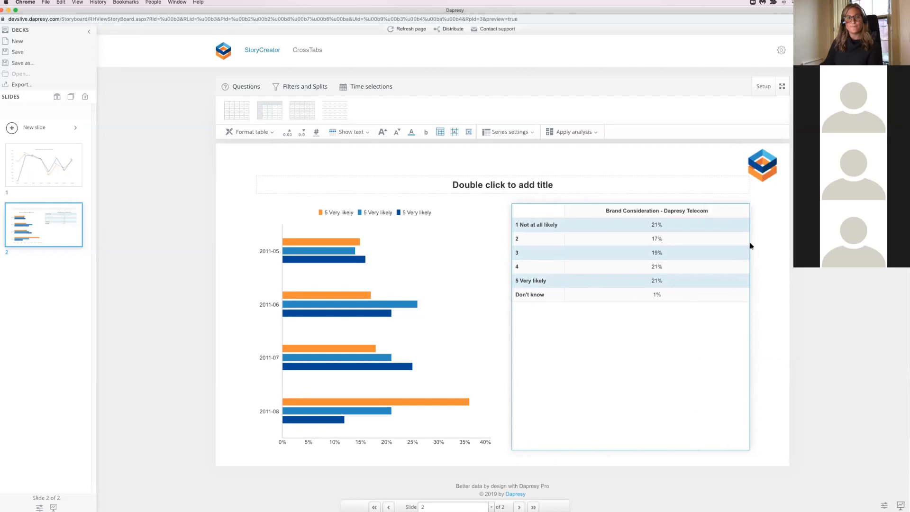
Make the table's row height fill the full height of its object area
{"action": "right_click", "coordinate": [621, 305]}
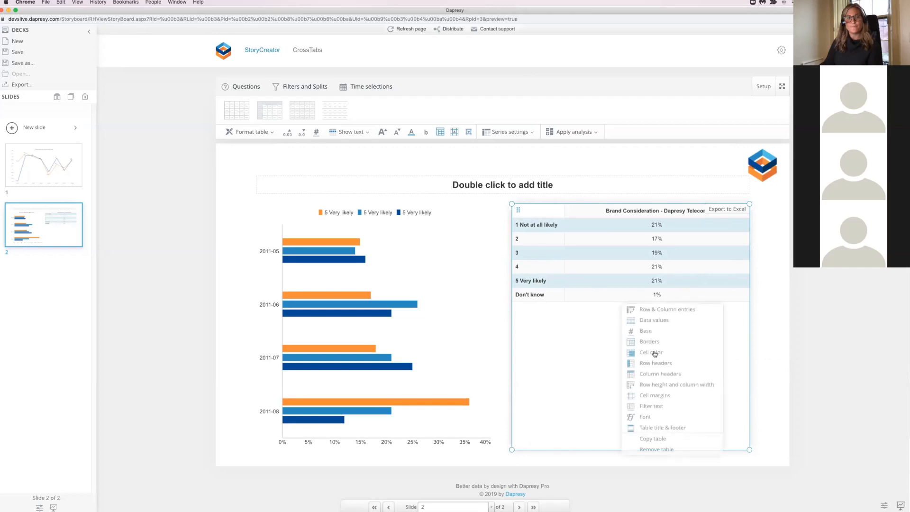
{"action": "left_click", "coordinate": [665, 385]}
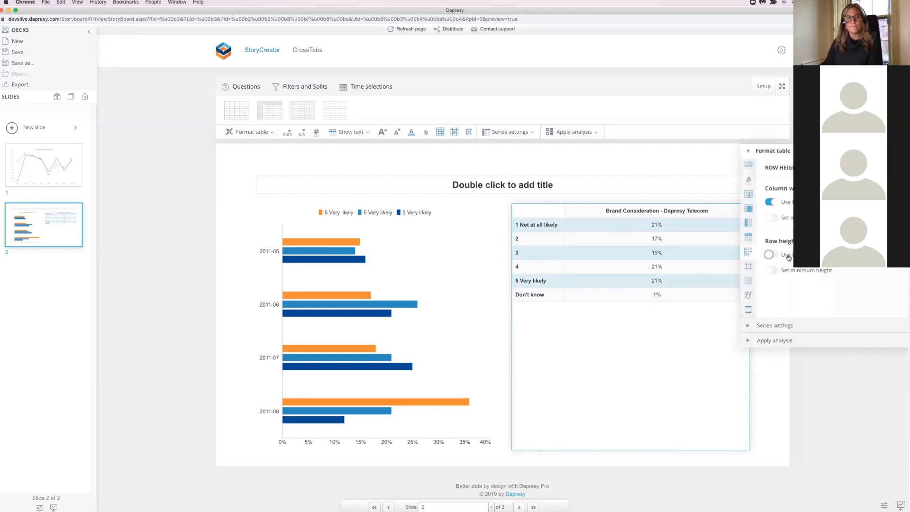
{"action": "left_click", "coordinate": [769, 254]}
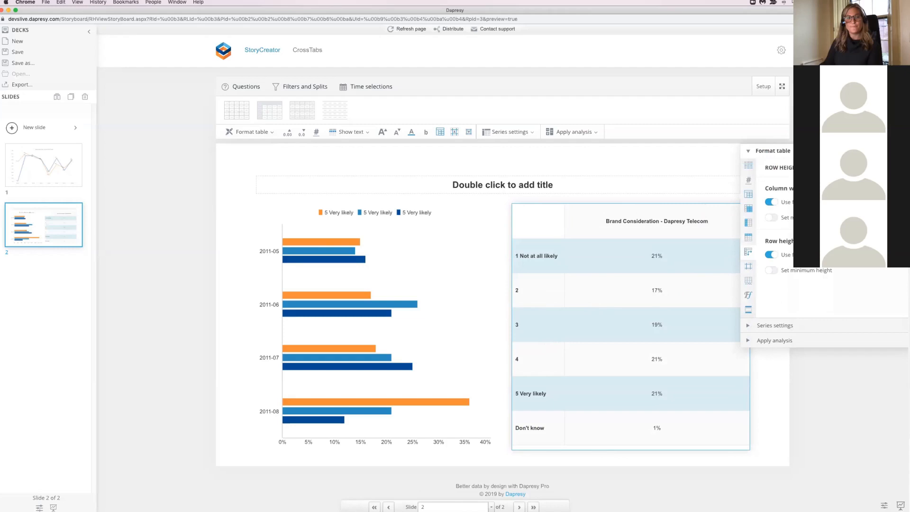
{"action": "left_click", "coordinate": [900, 150]}
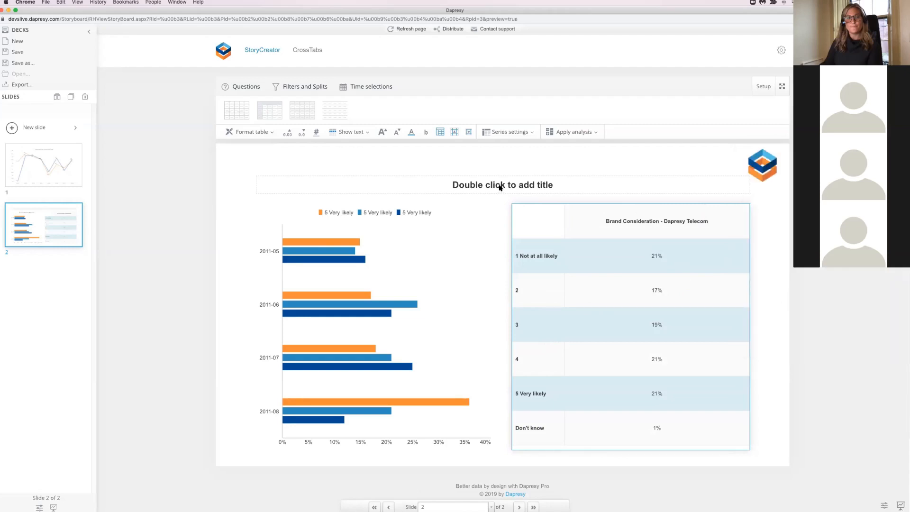
Add the title "Brand Consideration" to the second slide
{"action": "double_click", "coordinate": [500, 185]}
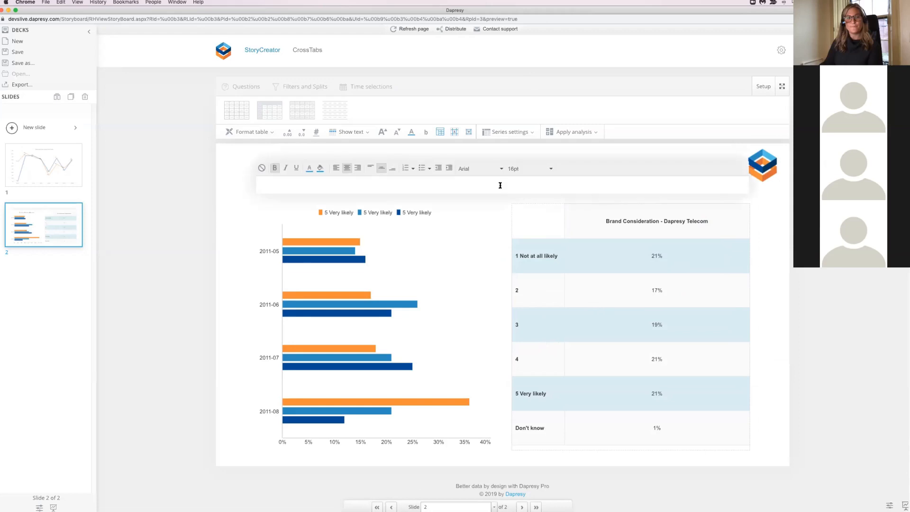
{"action": "type", "text": "Brand Consideration"}
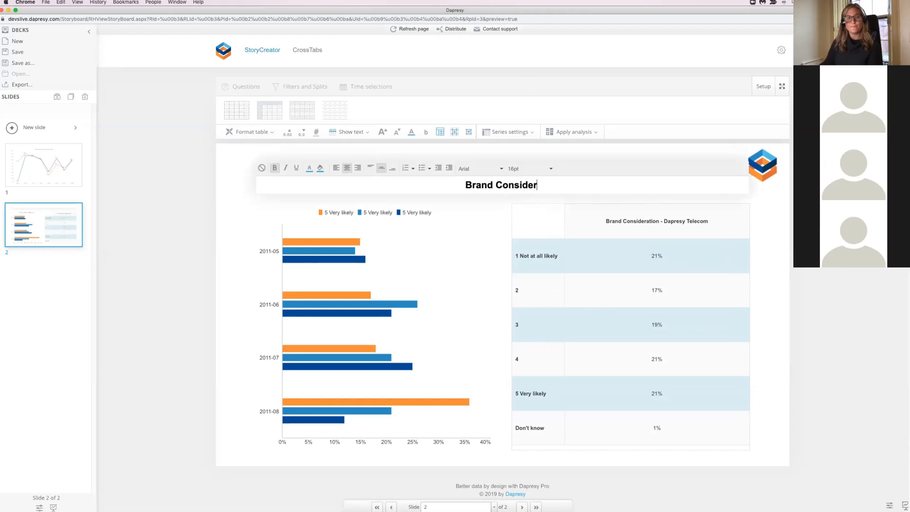
{"action": "left_click", "coordinate": [486, 218]}
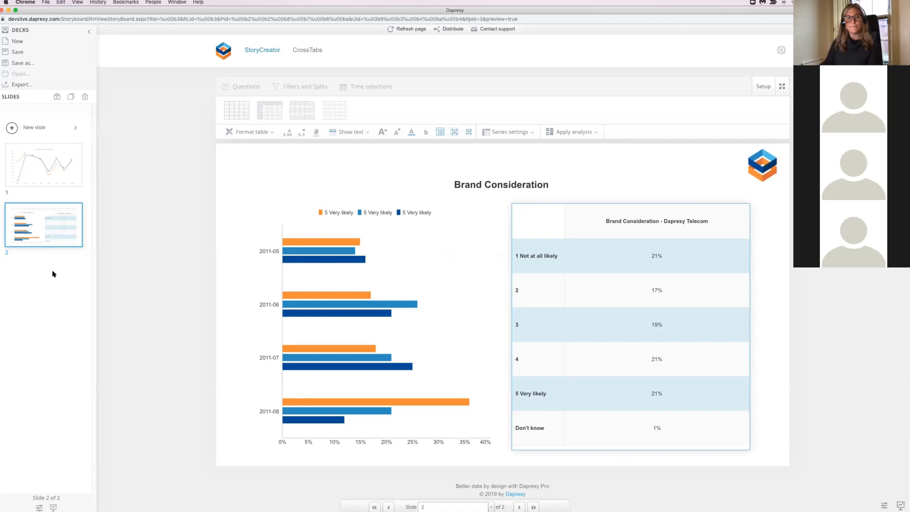
Look through both slides and duplicate the first slide with the line chart
{"action": "left_click", "coordinate": [44, 172]}
{"action": "left_click", "coordinate": [41, 219]}
{"action": "left_click", "coordinate": [44, 168]}
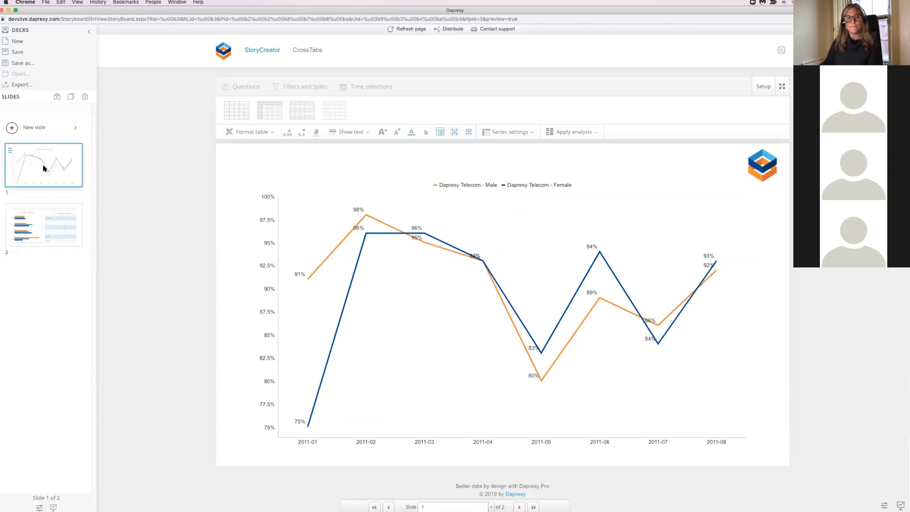
{"action": "right_click", "coordinate": [44, 169]}
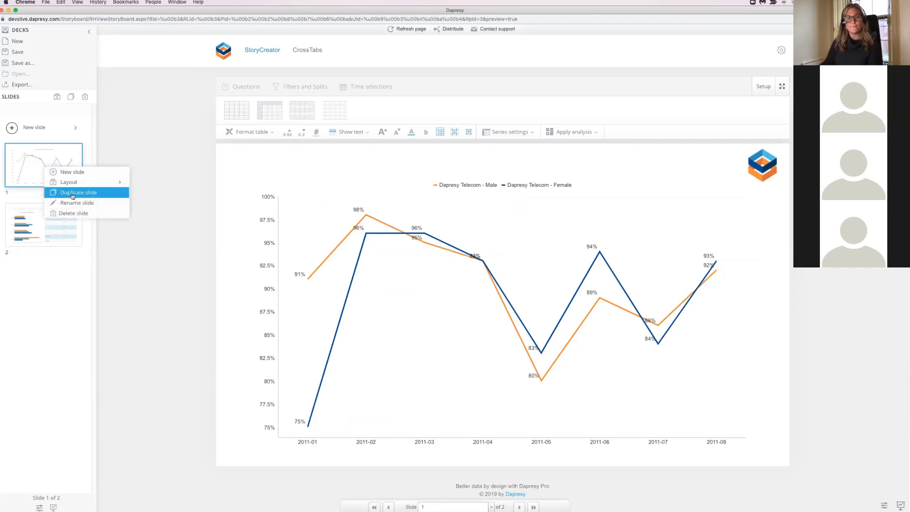
{"action": "left_click", "coordinate": [76, 196]}
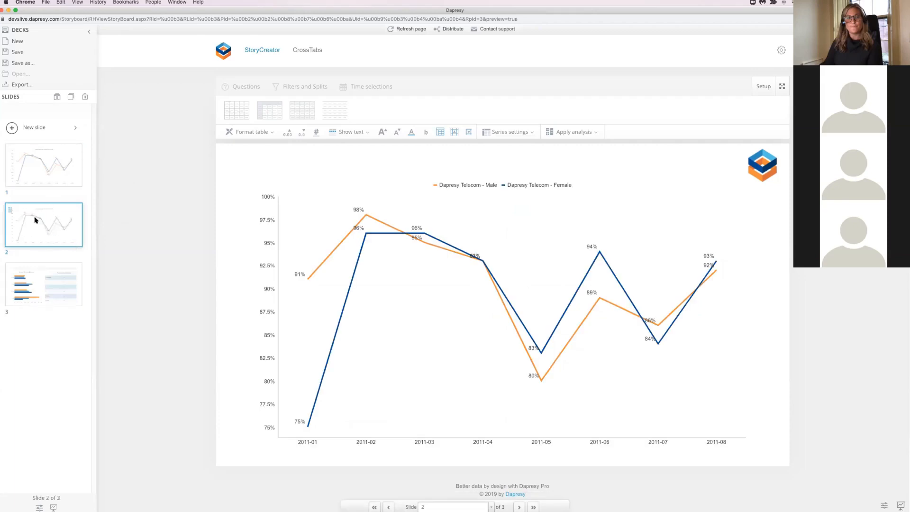
Move the duplicated line chart slide to the end of the deck and change its chart to a column chart
{"action": "left_click_drag", "start_coordinate": [15, 258], "coordinate": [28, 284]}
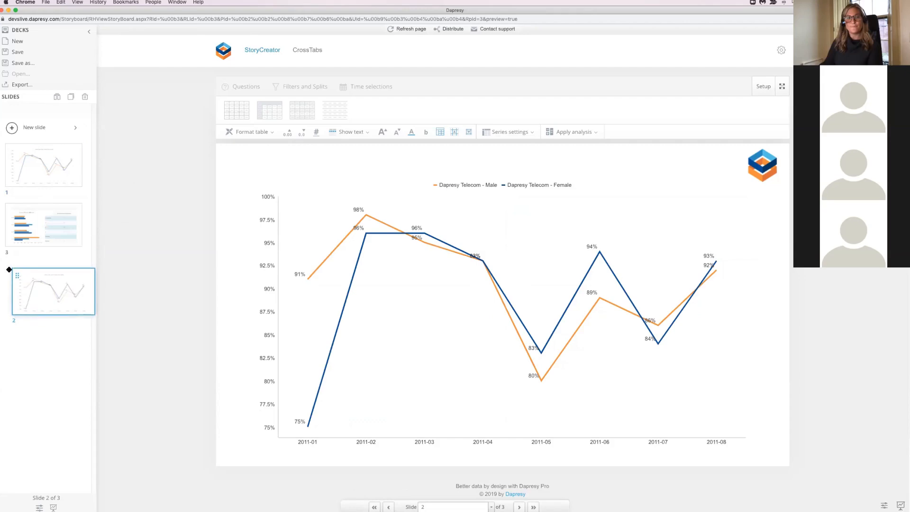
{"action": "left_click", "coordinate": [386, 246]}
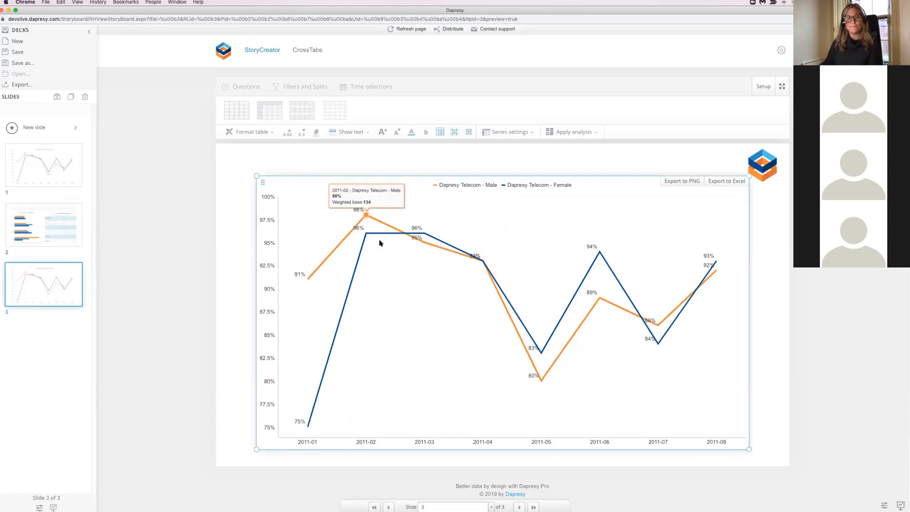
{"action": "mouse_move", "coordinate": [247, 120]}
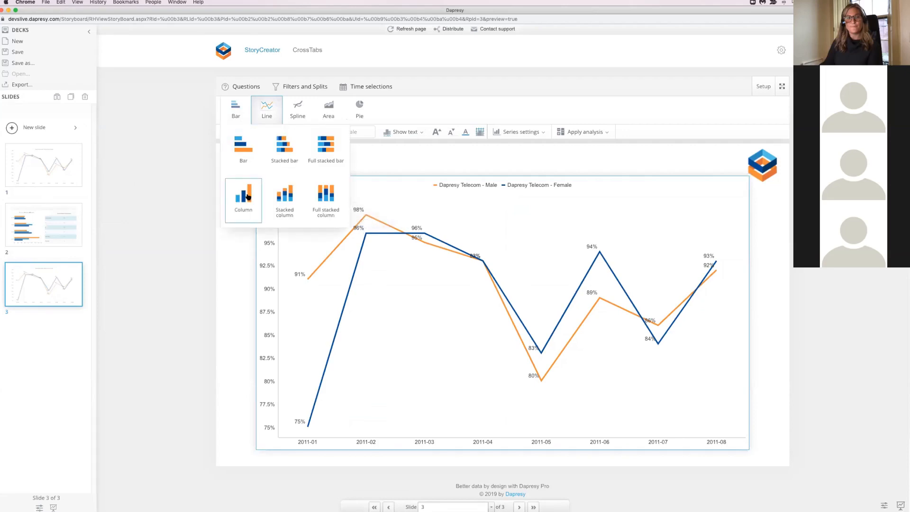
{"action": "left_click", "coordinate": [247, 197]}
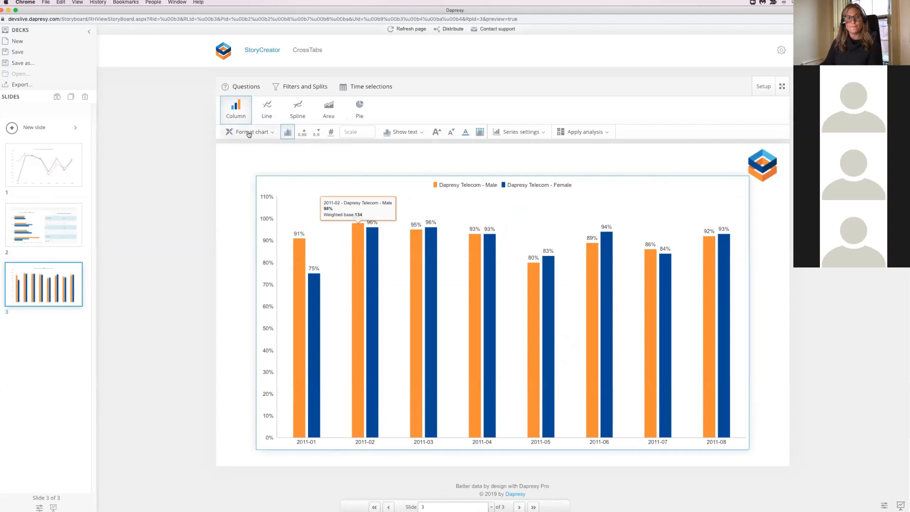
Set the column chart's series color source to a color template using the Standard Palette
{"action": "left_click", "coordinate": [263, 132]}
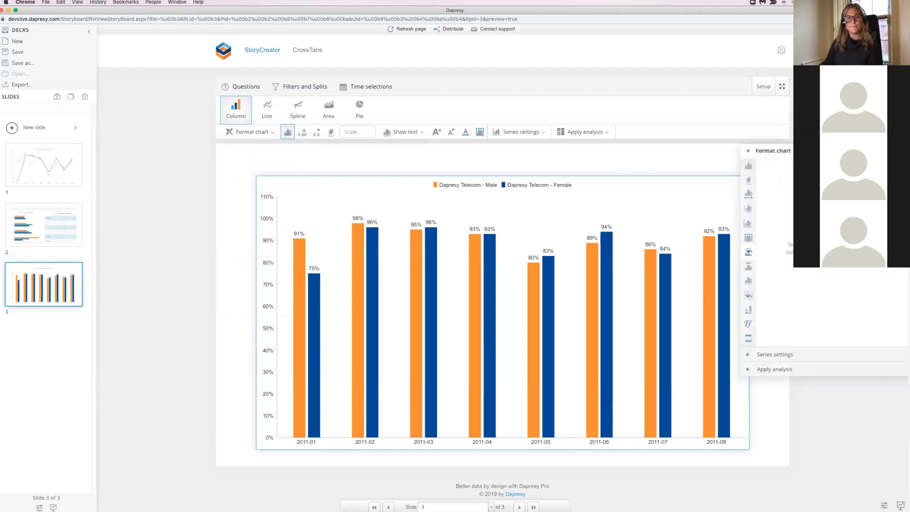
{"action": "left_click", "coordinate": [859, 232]}
{"action": "left_click", "coordinate": [771, 340]}
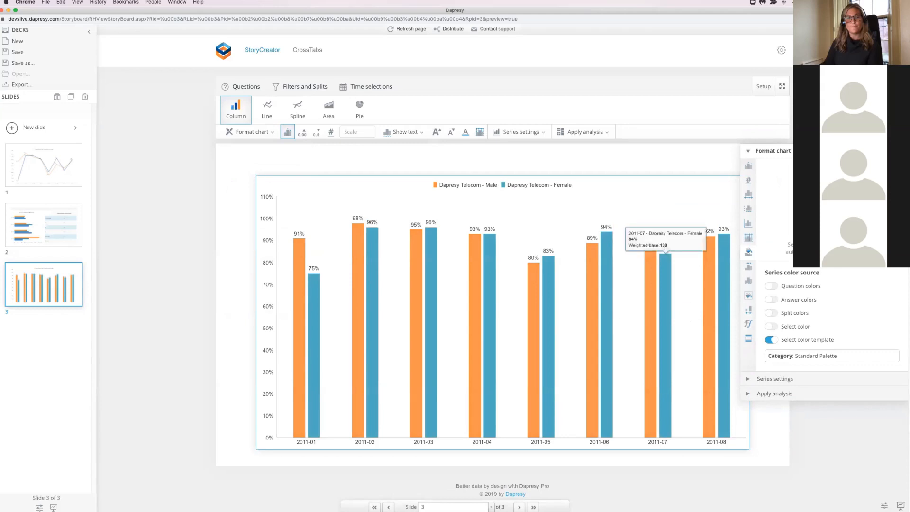
{"action": "left_click", "coordinate": [537, 122]}
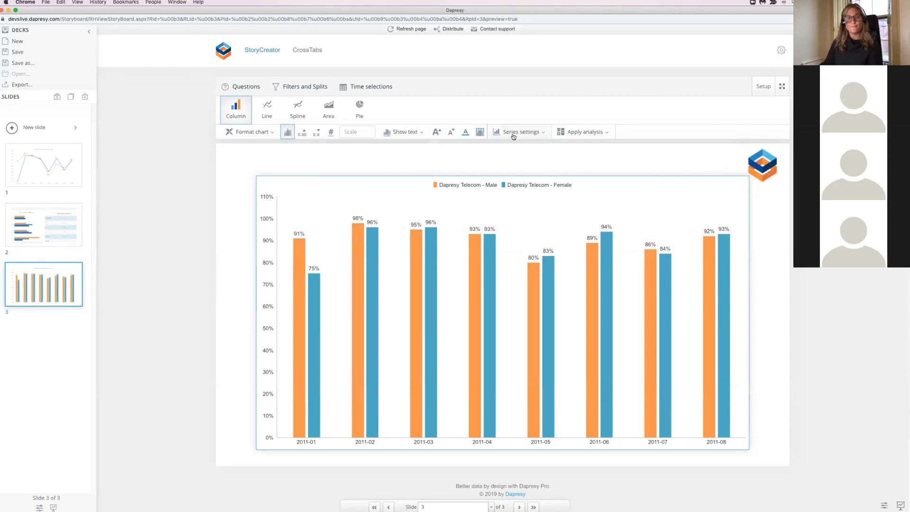
{"action": "left_click", "coordinate": [513, 135]}
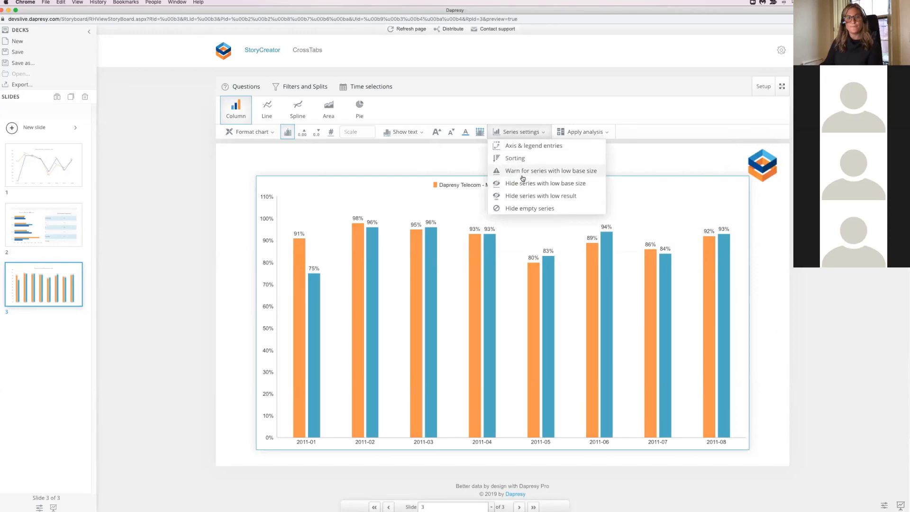
{"action": "left_click", "coordinate": [343, 228]}
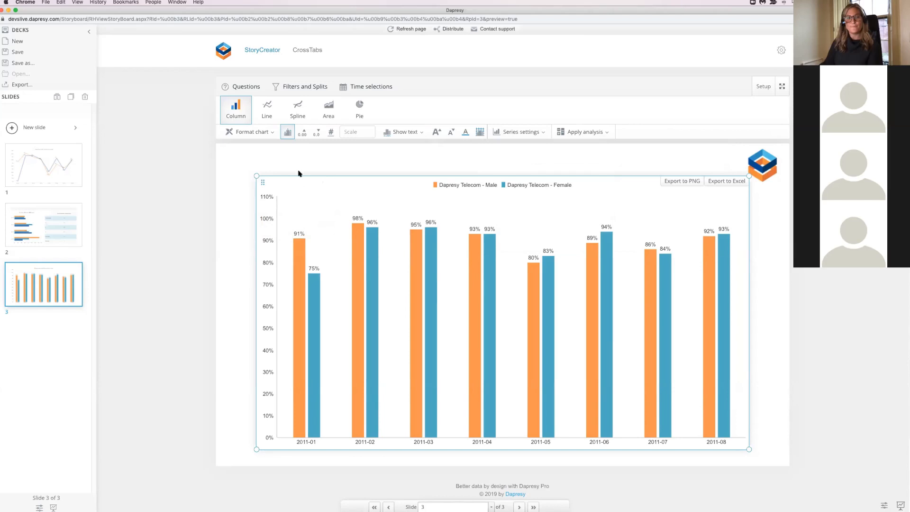
Switch slide 3 to the titled layout with two stacked objects and copy the column chart into the empty lower area
{"action": "left_click", "coordinate": [58, 98]}
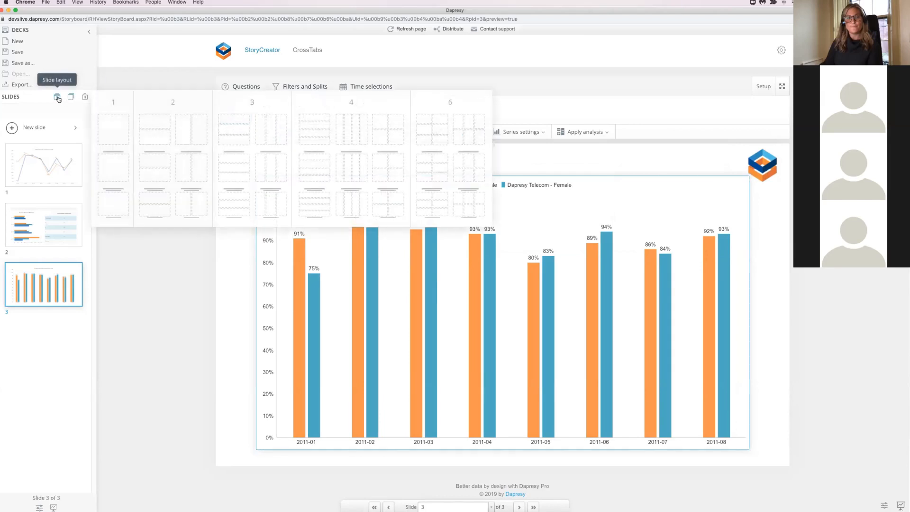
{"action": "left_click", "coordinate": [148, 164]}
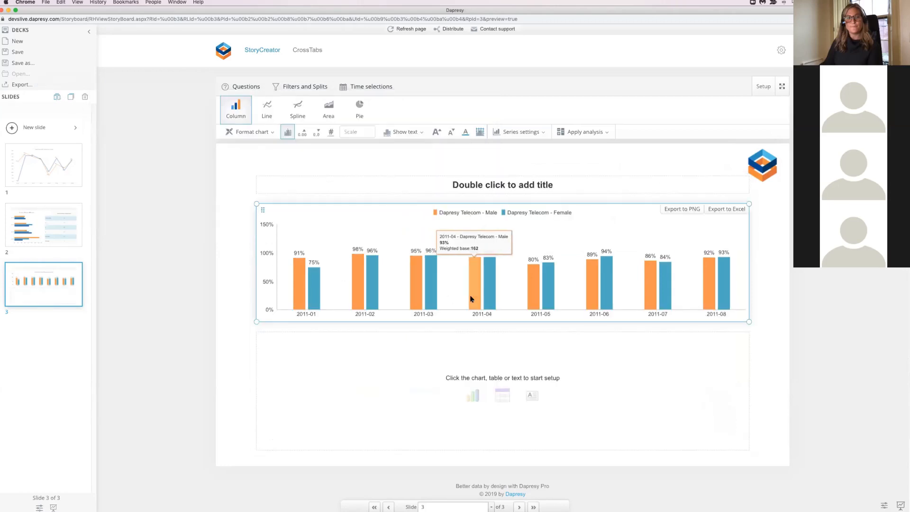
{"action": "right_click", "coordinate": [391, 254]}
{"action": "left_click", "coordinate": [437, 409]}
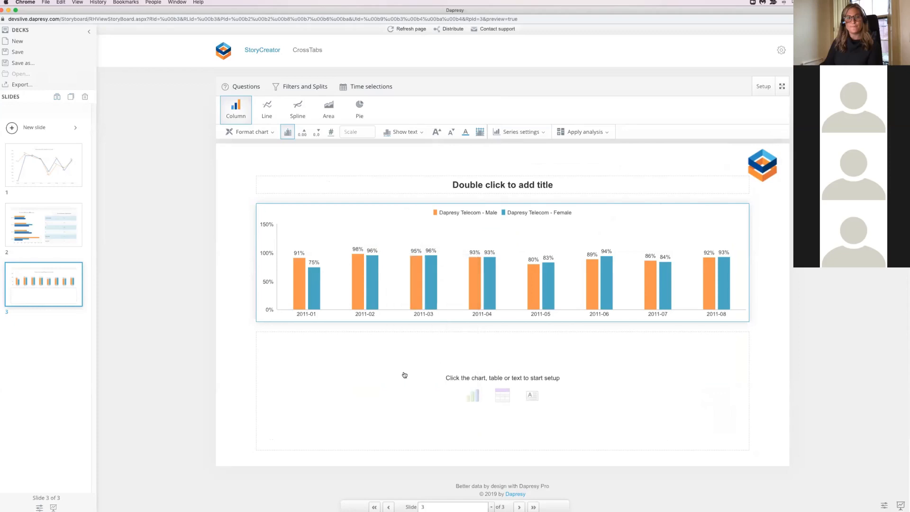
{"action": "right_click", "coordinate": [404, 375]}
{"action": "left_click", "coordinate": [411, 379]}
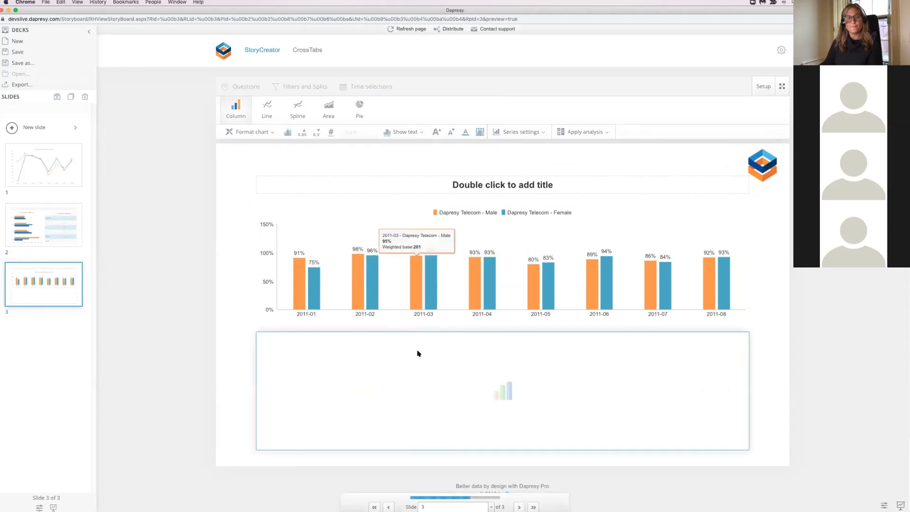
Remove the Male and Female gender split from the lower column chart
{"action": "left_click", "coordinate": [471, 352]}
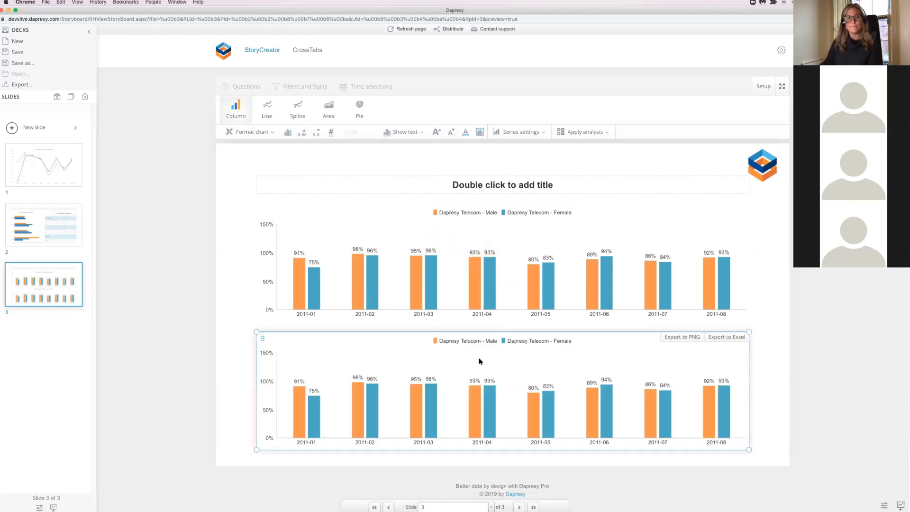
{"action": "left_click", "coordinate": [317, 86]}
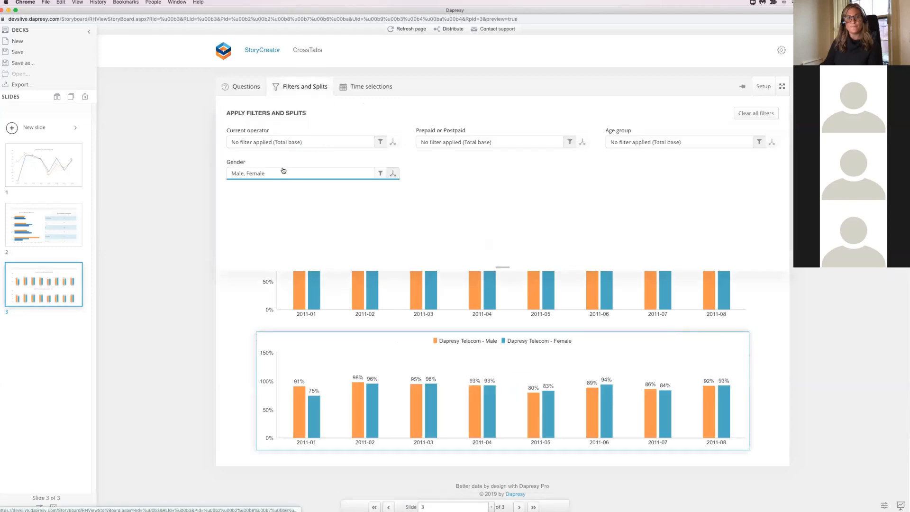
{"action": "left_click", "coordinate": [381, 174]}
{"action": "left_click", "coordinate": [450, 292]}
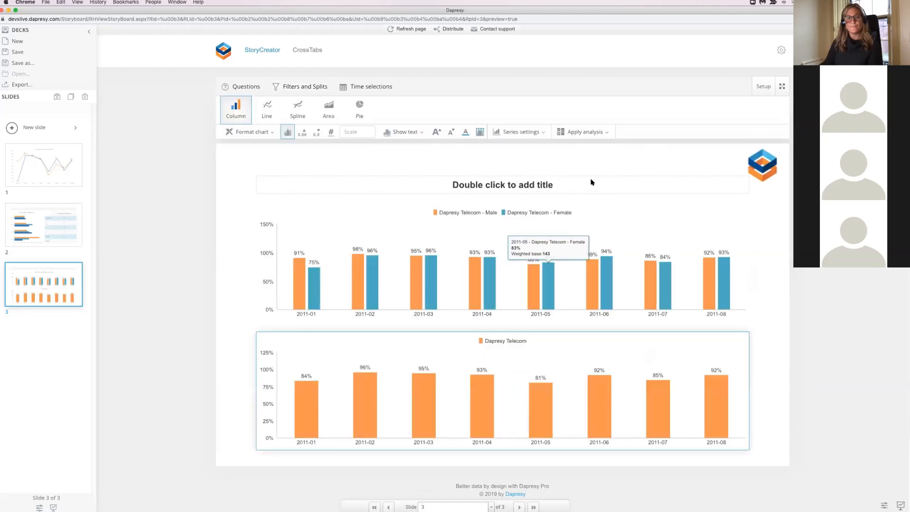
Enable benchmark calculation in units on the lower chart, comparing with the previous data point, and recalculate the results
{"action": "left_click", "coordinate": [603, 133]}
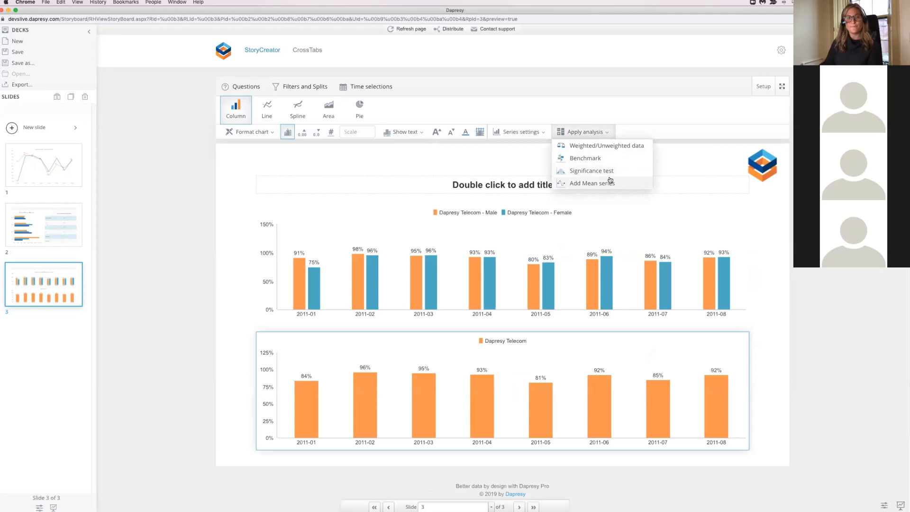
{"action": "left_click", "coordinate": [584, 158]}
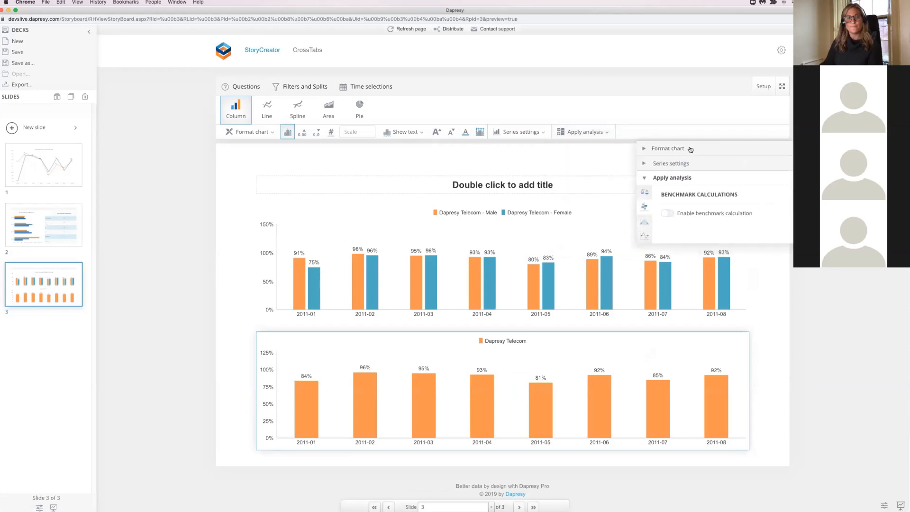
{"action": "left_click", "coordinate": [663, 213]}
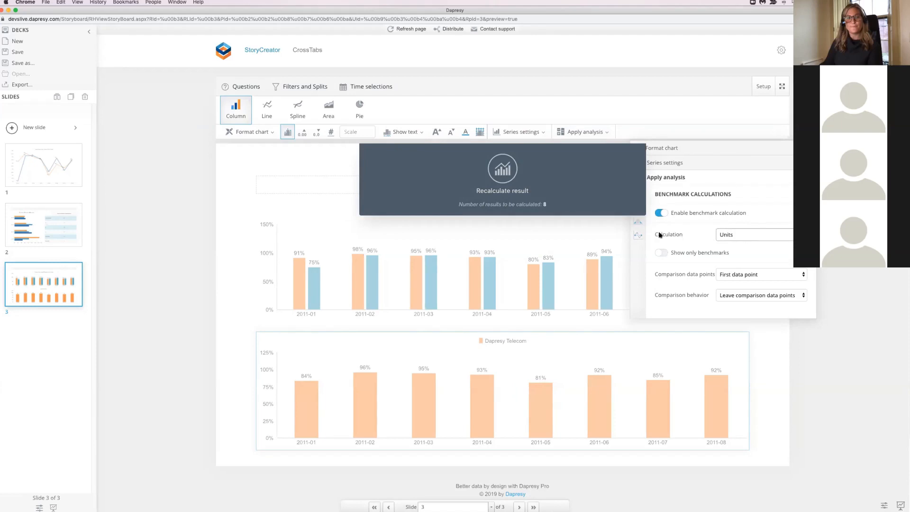
{"action": "left_click", "coordinate": [735, 235]}
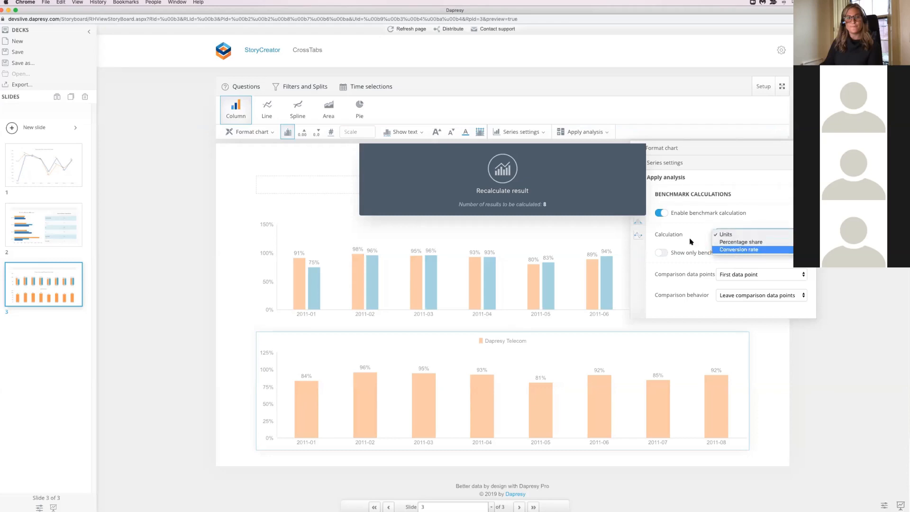
{"action": "left_click", "coordinate": [712, 269]}
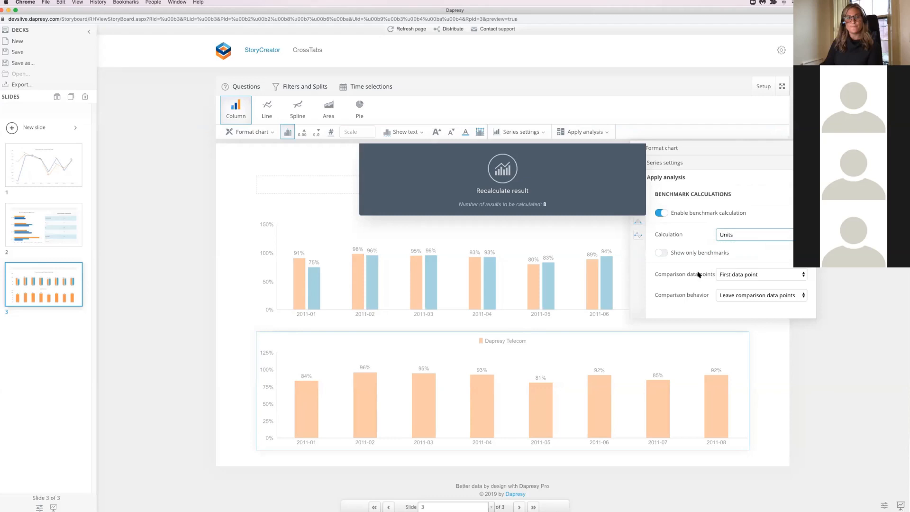
{"action": "left_click", "coordinate": [734, 276]}
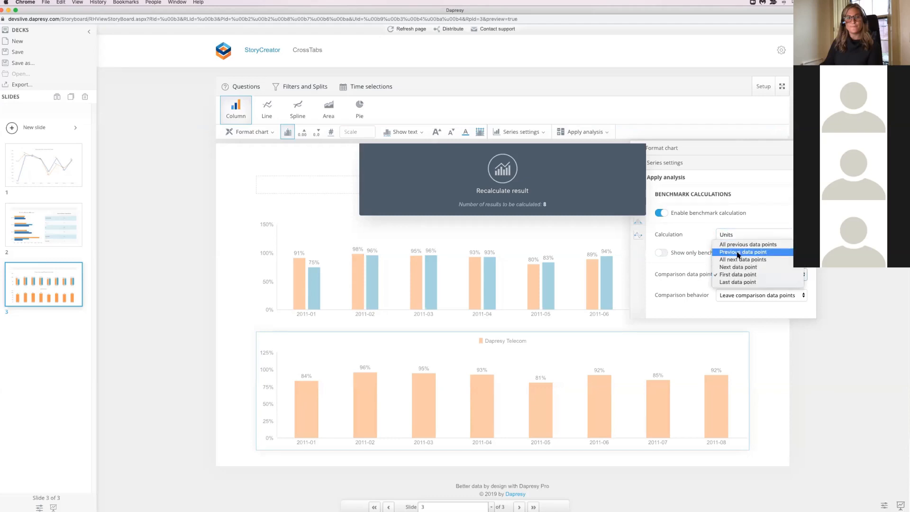
{"action": "left_click", "coordinate": [738, 252]}
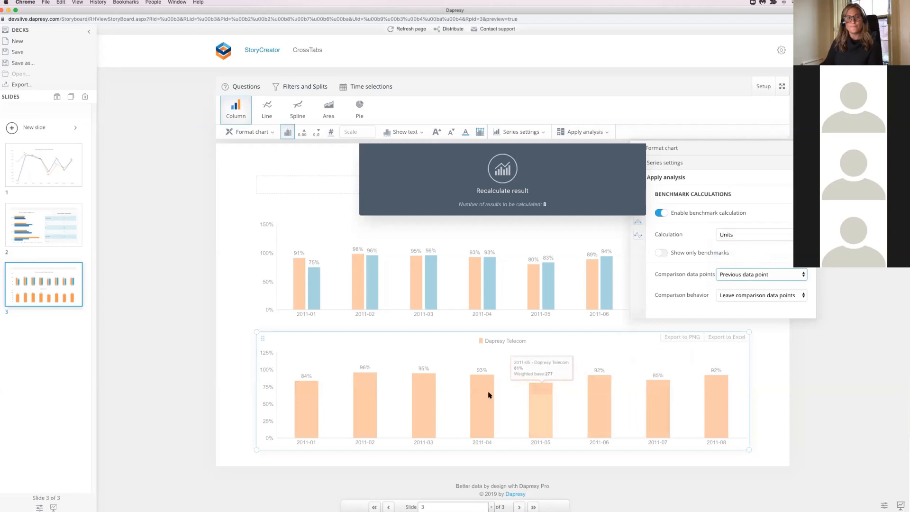
{"action": "left_click", "coordinate": [513, 163]}
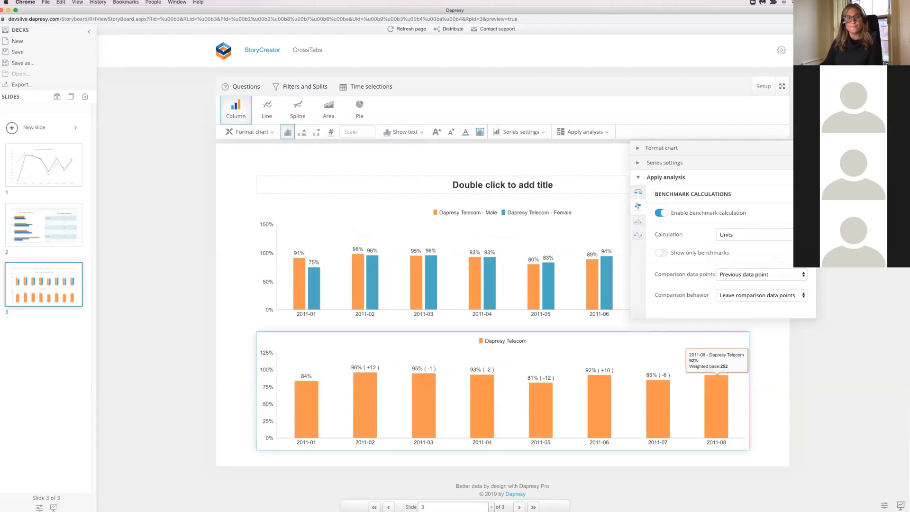
{"action": "left_click", "coordinate": [808, 148]}
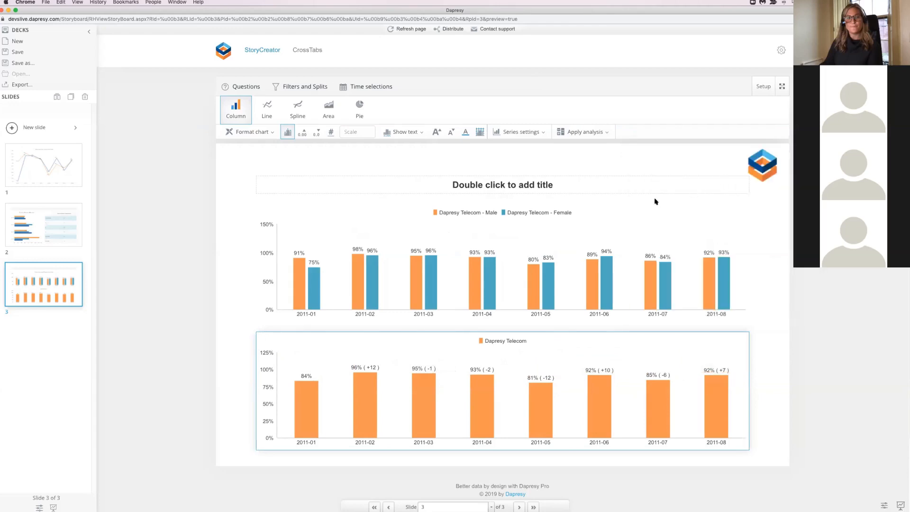
{"action": "left_click", "coordinate": [591, 18]}
{"action": "left_click", "coordinate": [584, 162]}
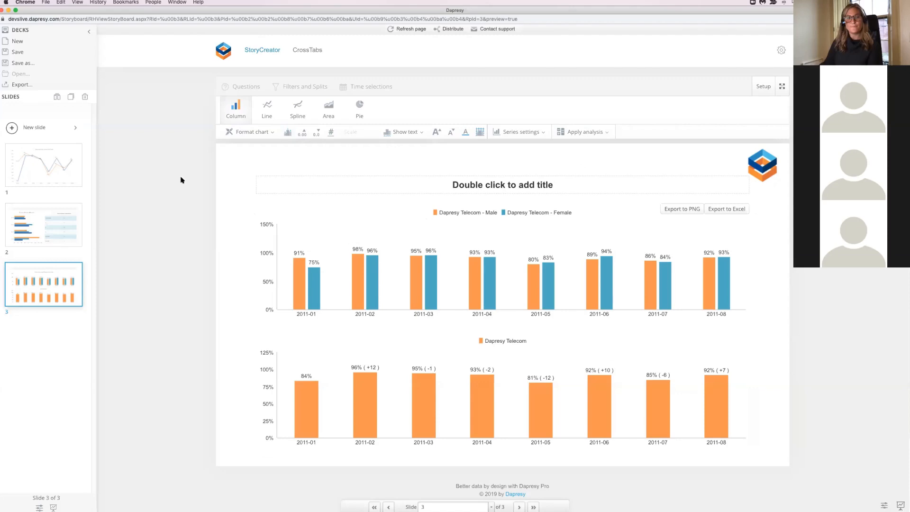
Save the deck as "October Brand Report 2019" and check the list of saved decks
{"action": "left_click", "coordinate": [27, 64]}
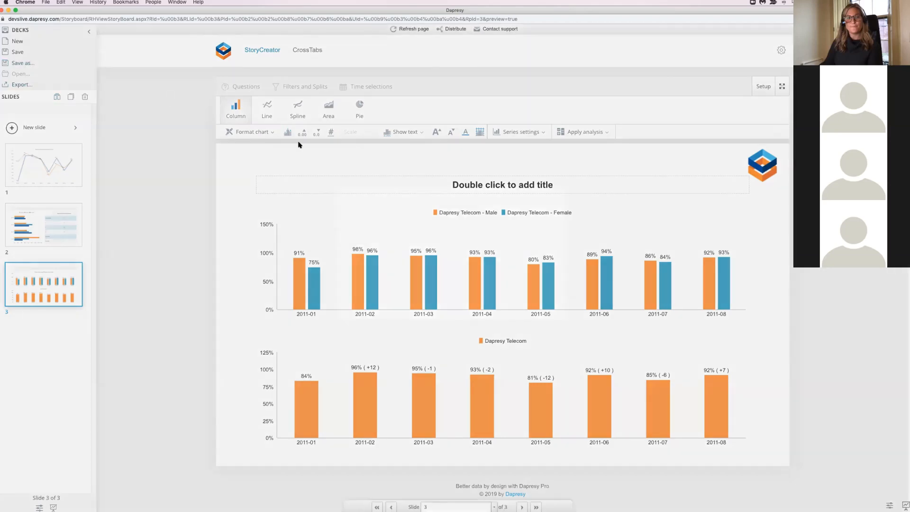
{"action": "type", "text": "October Brand repor"}
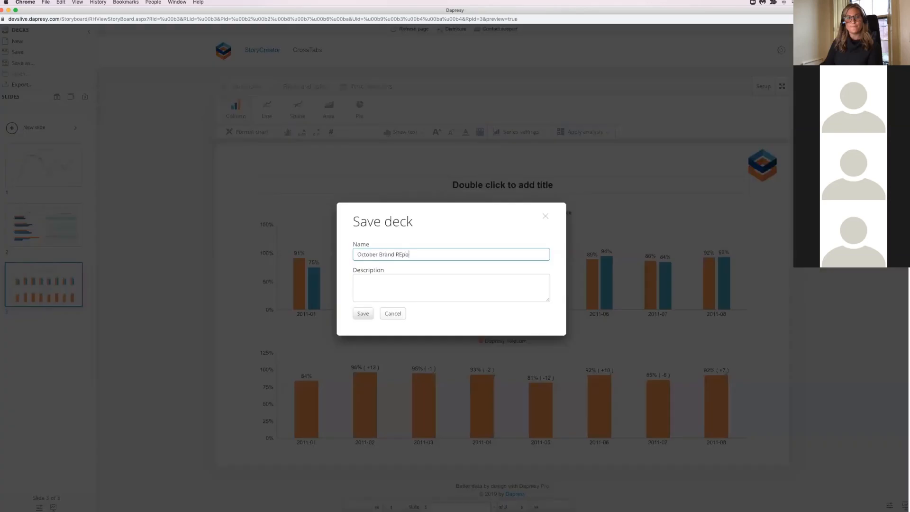
{"action": "key", "text": "BackSpace"}
{"action": "type", "text": "eport 2019"}
{"action": "left_click", "coordinate": [363, 313]}
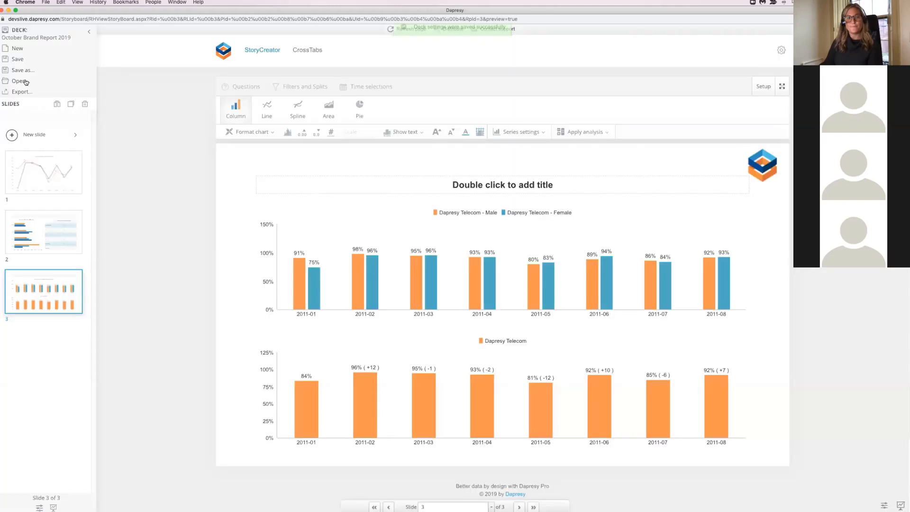
{"action": "left_click", "coordinate": [19, 81]}
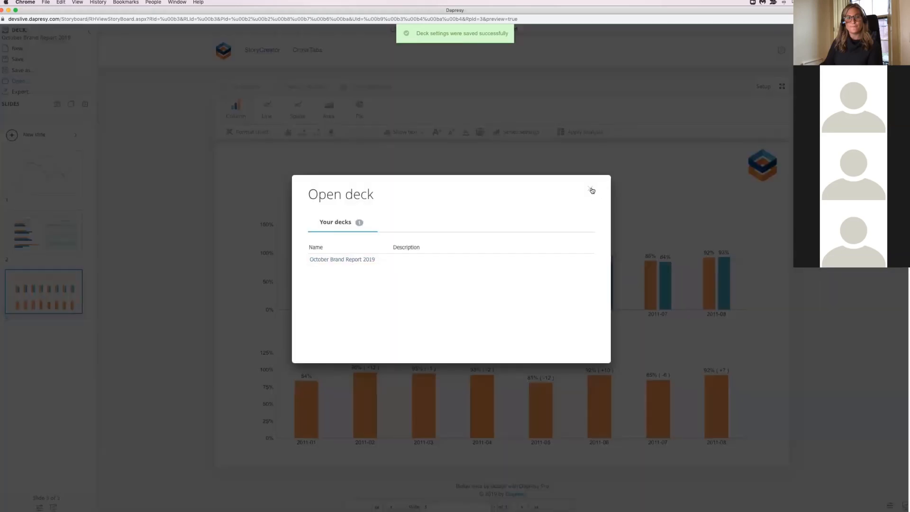
{"action": "key", "text": "Escape"}
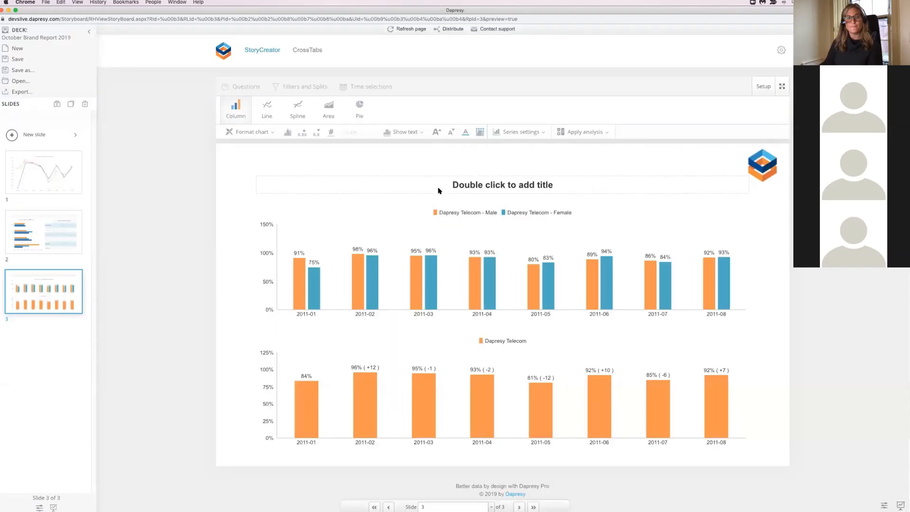
Add the title "Brand Awareness" to slide 3 and save the deck
{"action": "double_click", "coordinate": [467, 185]}
{"action": "type", "text": "Brand Aware"}
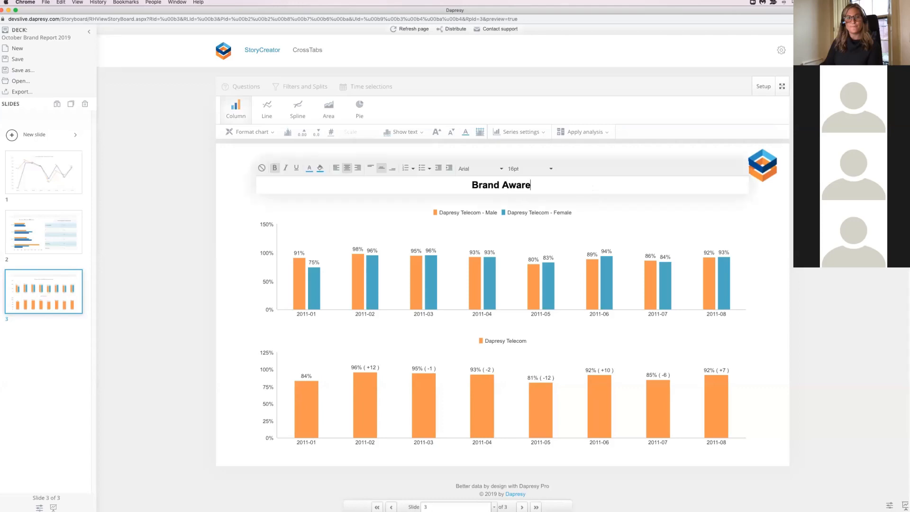
{"action": "type", "text": "ness"}
{"action": "left_click", "coordinate": [243, 198]}
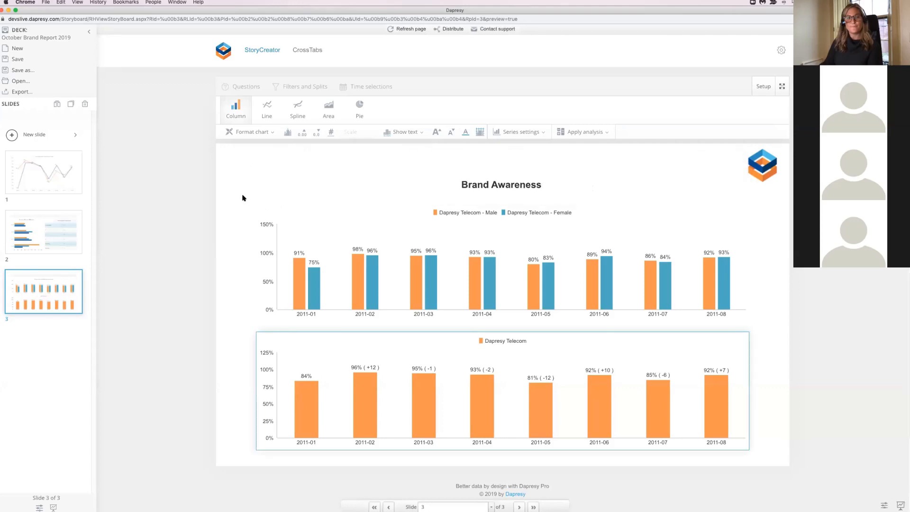
{"action": "left_click", "coordinate": [18, 59]}
Export the deck as a PPT report with editable objects
{"action": "left_click", "coordinate": [22, 92]}
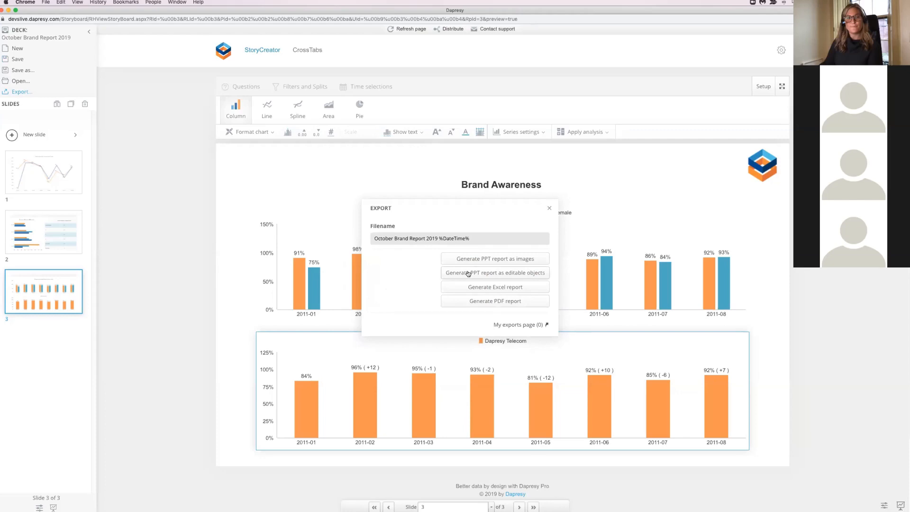
{"action": "left_click", "coordinate": [491, 275]}
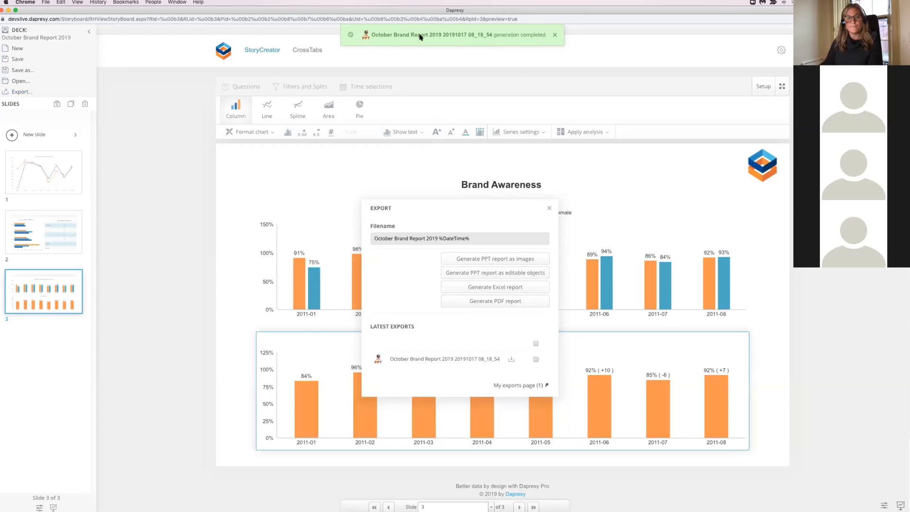
Download the exported October Brand Report 2019 file, open it in PowerPoint and enlarge the presentation window
{"action": "left_click", "coordinate": [405, 359]}
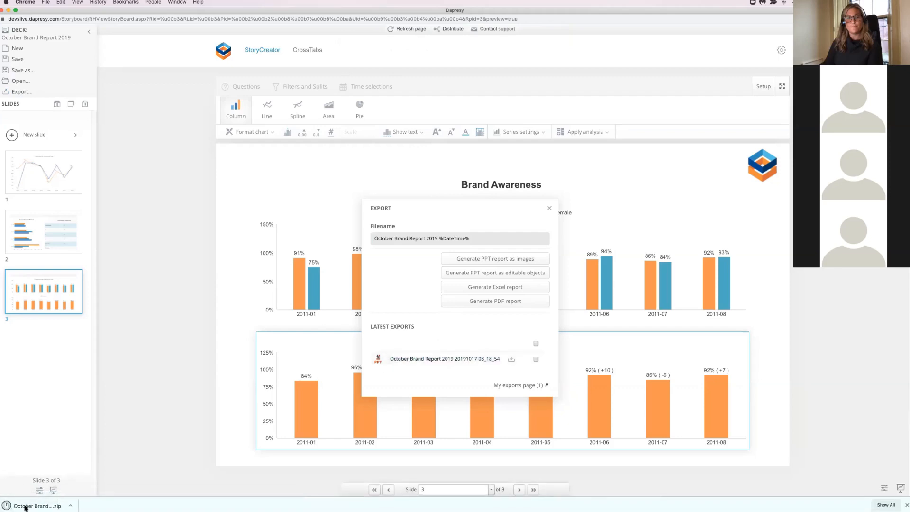
{"action": "left_click", "coordinate": [19, 506]}
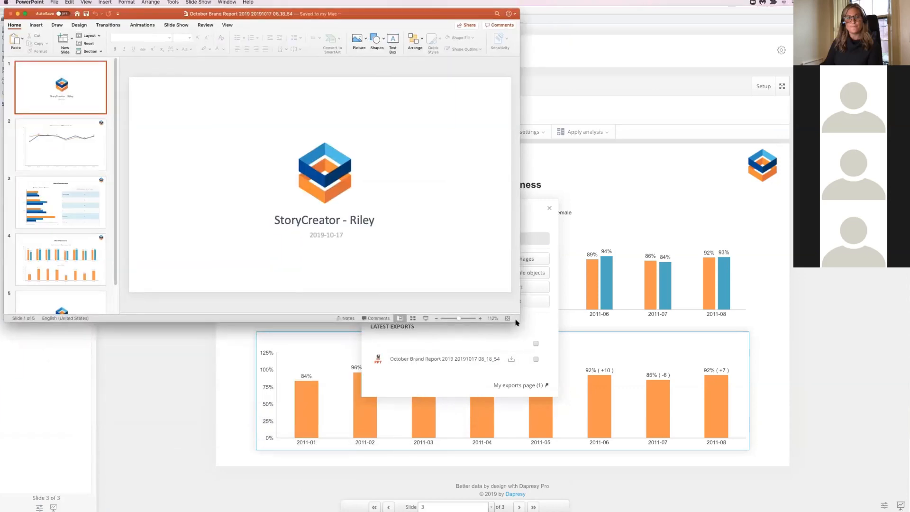
{"action": "left_click_drag", "start_coordinate": [821, 450], "coordinate": [909, 509]}
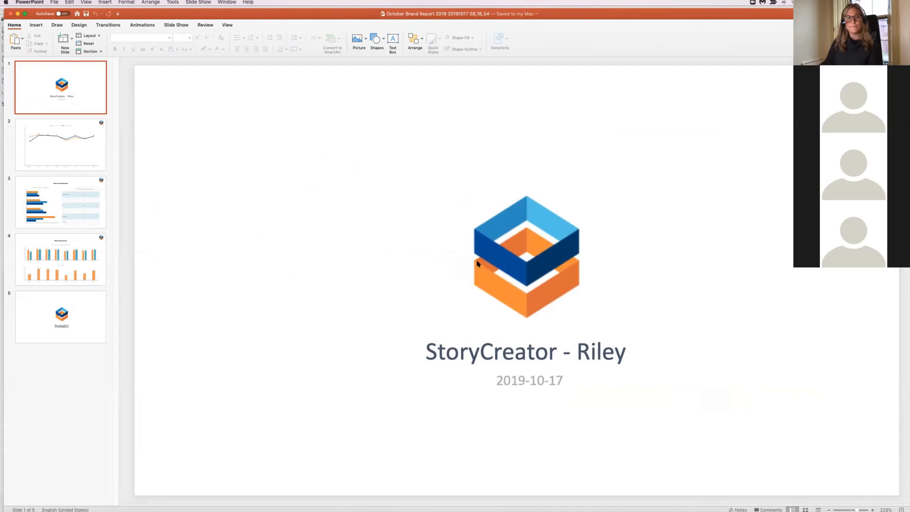
Change the line chart on slide 2 to a 2-D stacked column chart
{"action": "left_click", "coordinate": [44, 143]}
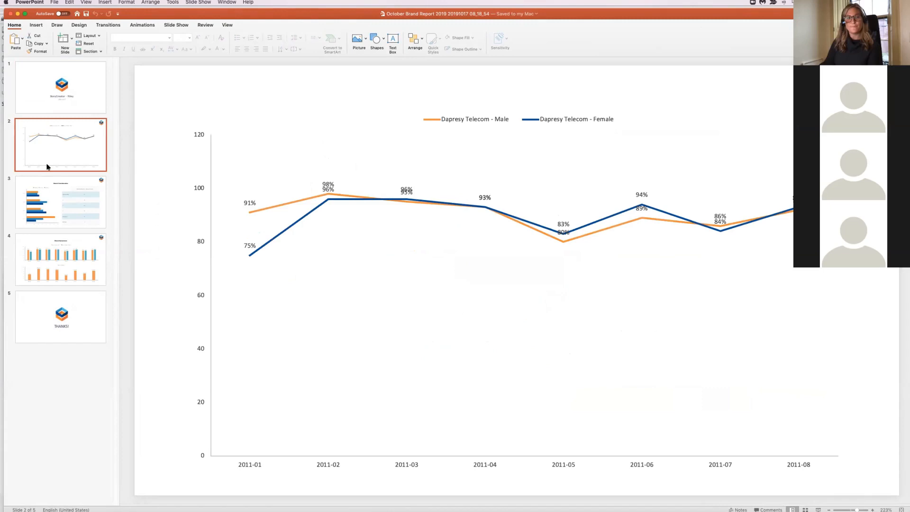
{"action": "left_click", "coordinate": [348, 240]}
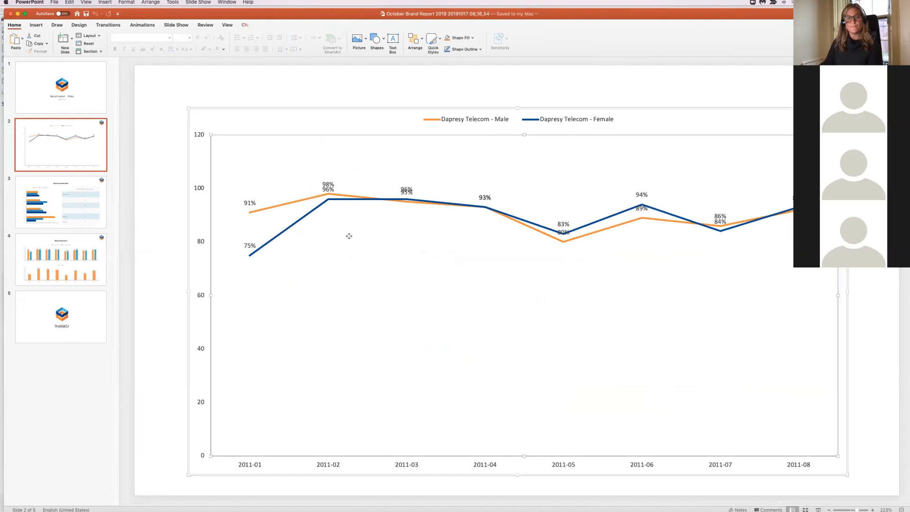
{"action": "right_click", "coordinate": [349, 238]}
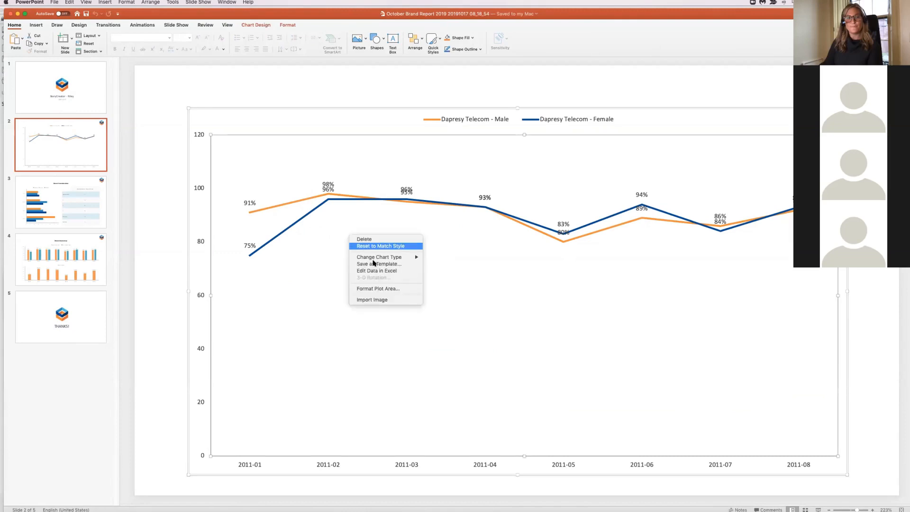
{"action": "mouse_move", "coordinate": [378, 259]}
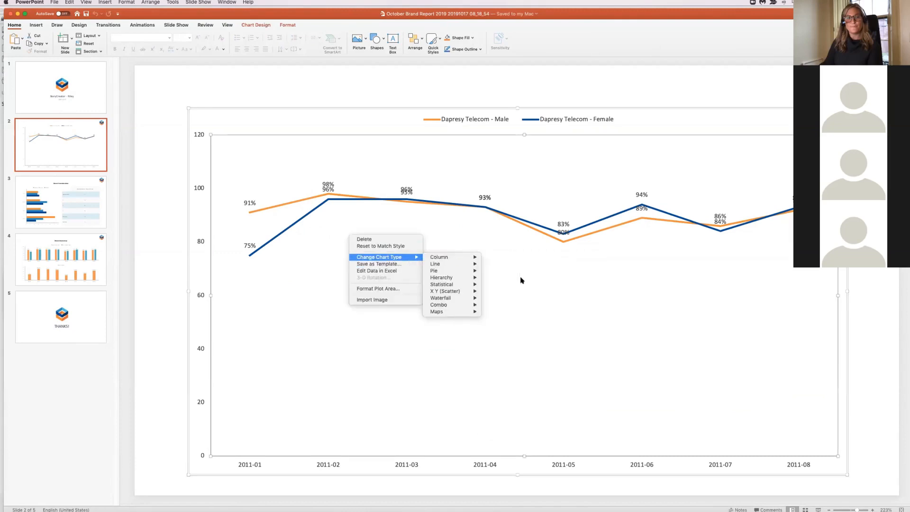
{"action": "mouse_move", "coordinate": [478, 259]}
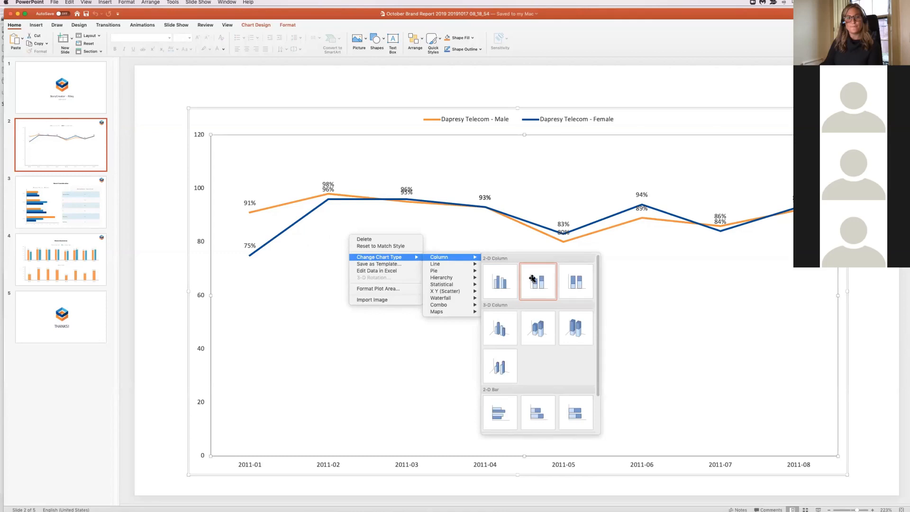
{"action": "left_click", "coordinate": [538, 281]}
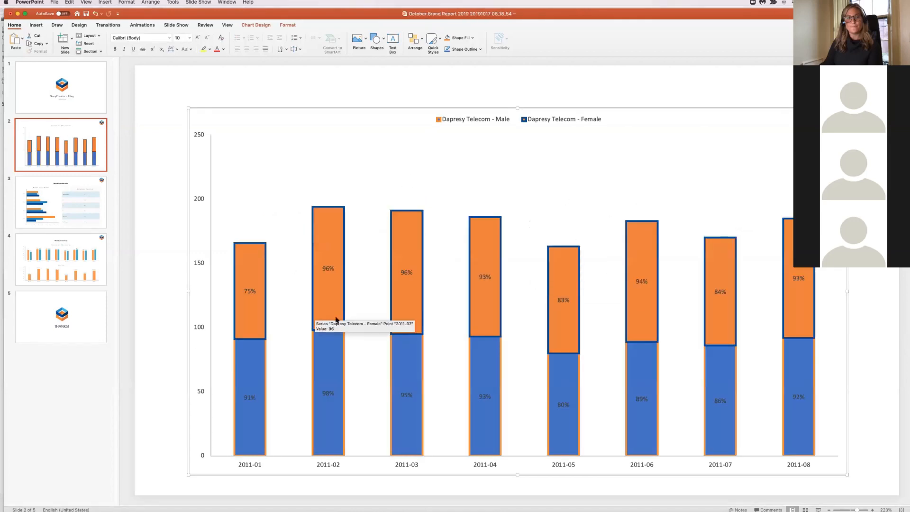
Apply the second preset chart style to the stacked column chart on slide 2
{"action": "left_click", "coordinate": [260, 25]}
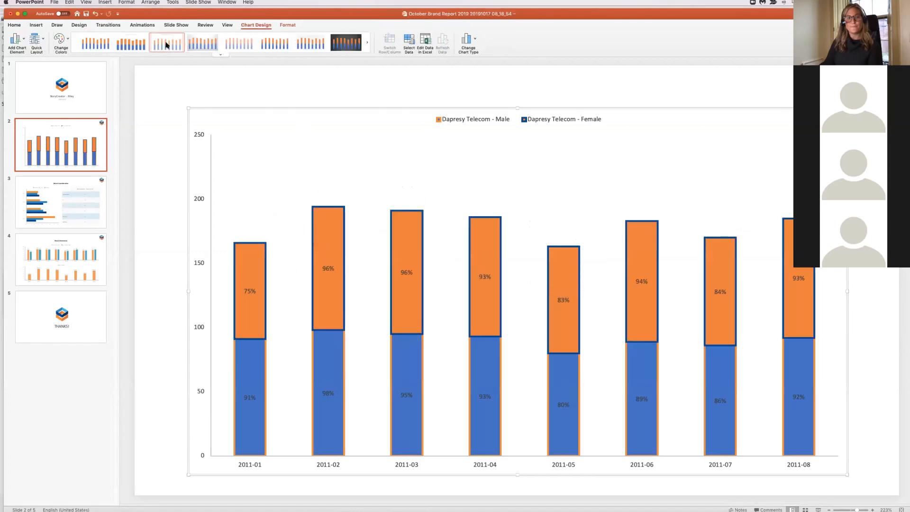
{"action": "left_click", "coordinate": [147, 45]}
{"action": "left_click", "coordinate": [146, 45]}
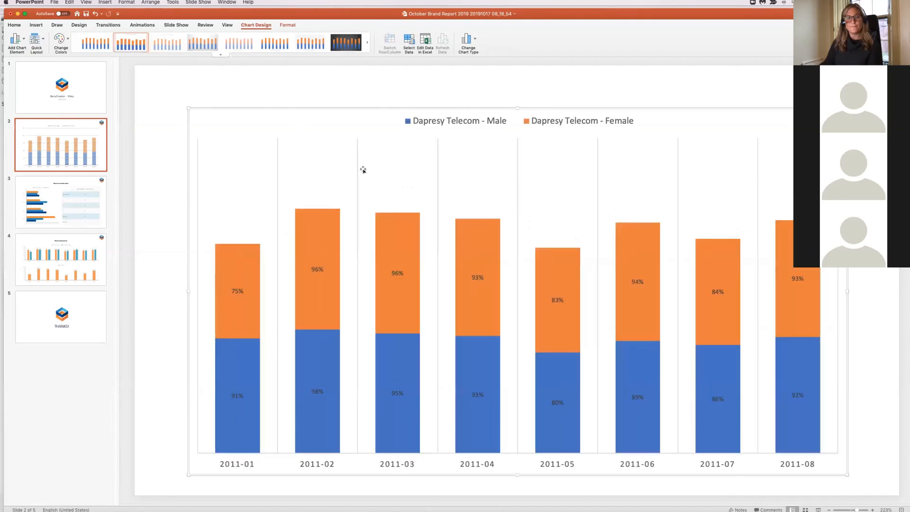
Edit the chart's data in Excel, renaming the two series headers to "Male" and "Female"
{"action": "right_click", "coordinate": [395, 168]}
{"action": "left_click", "coordinate": [410, 199]}
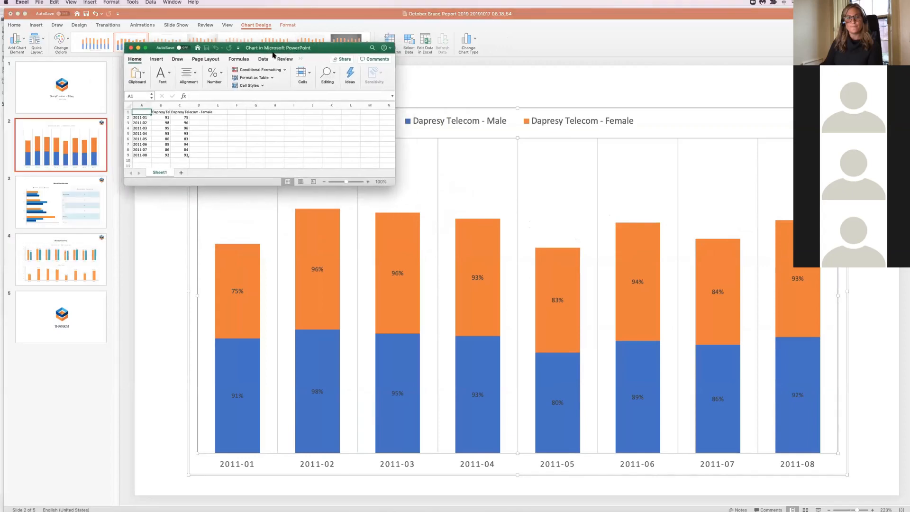
{"action": "left_click", "coordinate": [160, 112]}
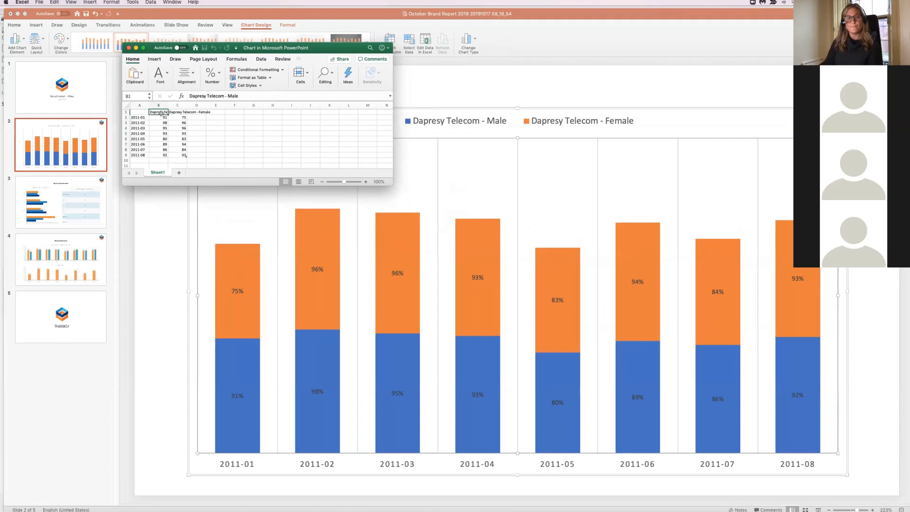
{"action": "type", "text": "Male"}
{"action": "key", "text": "Tab"}
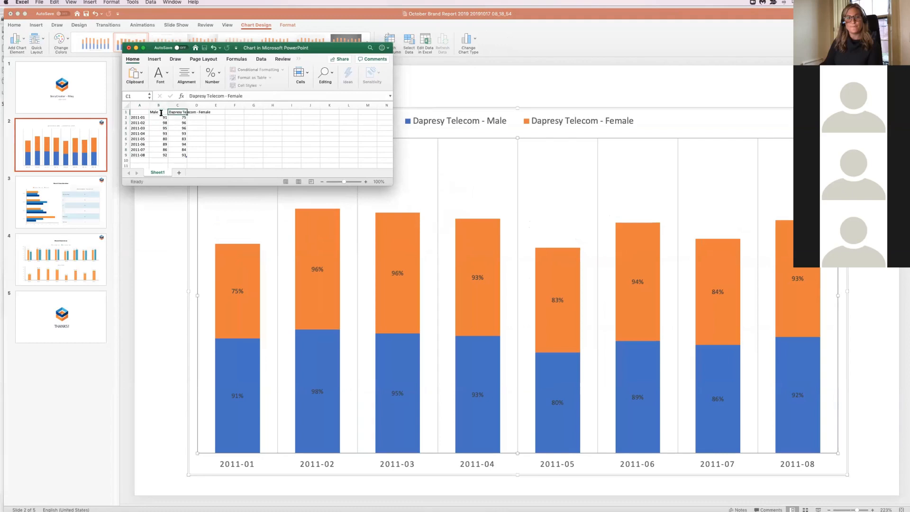
{"action": "type", "text": "Female"}
{"action": "left_click", "coordinate": [237, 127]}
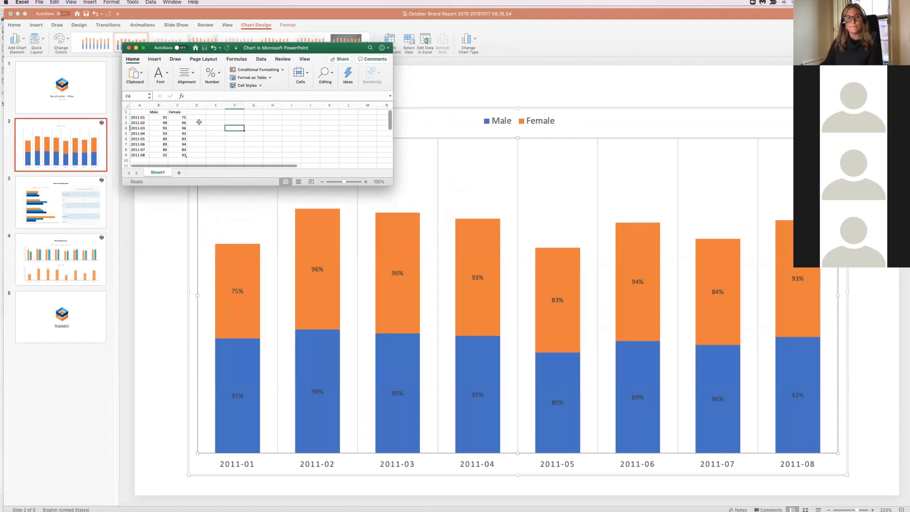
Set the Female value for 2011-01 to 50 in the chart data
{"action": "left_click", "coordinate": [183, 117]}
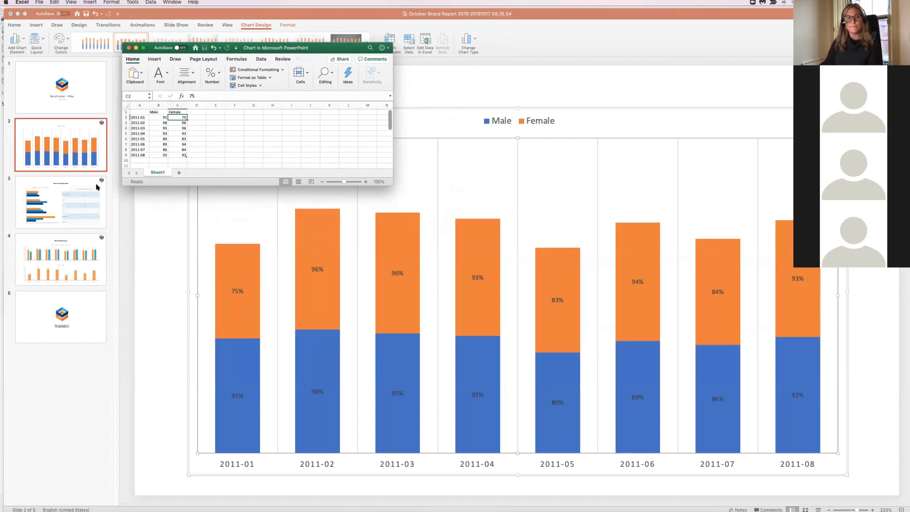
{"action": "type", "text": "50"}
{"action": "left_click", "coordinate": [220, 146]}
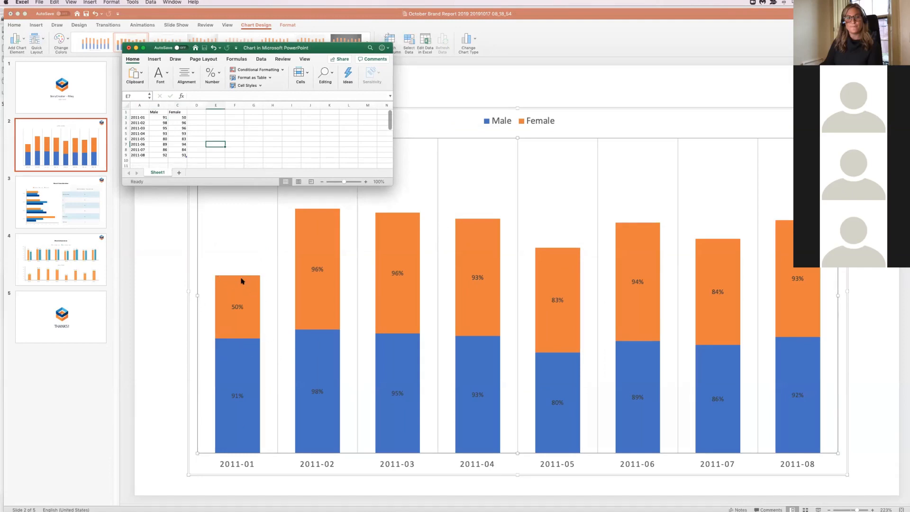
Switch back to StoryCreator in Chrome, review the setup's export formats and PPT export templates, and leave without saving
{"action": "left_click", "coordinate": [2, 25]}
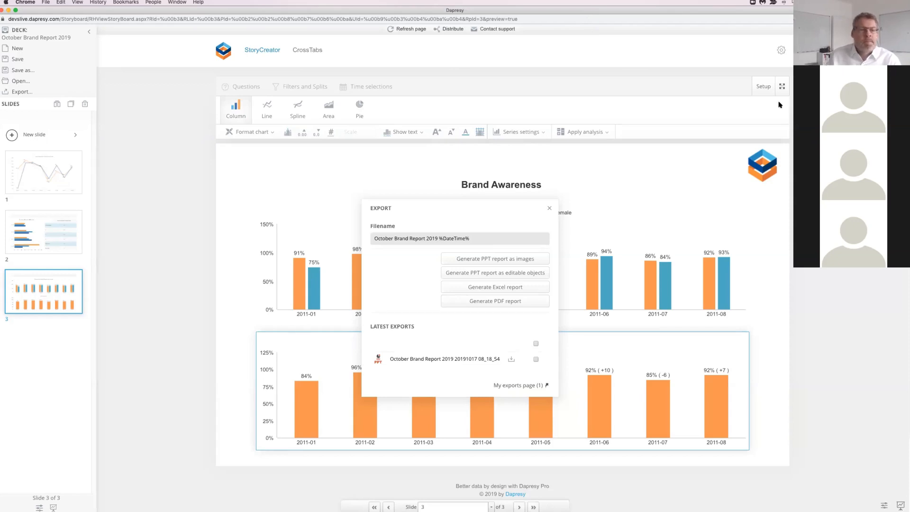
{"action": "left_click", "coordinate": [765, 87]}
{"action": "left_click", "coordinate": [765, 88]}
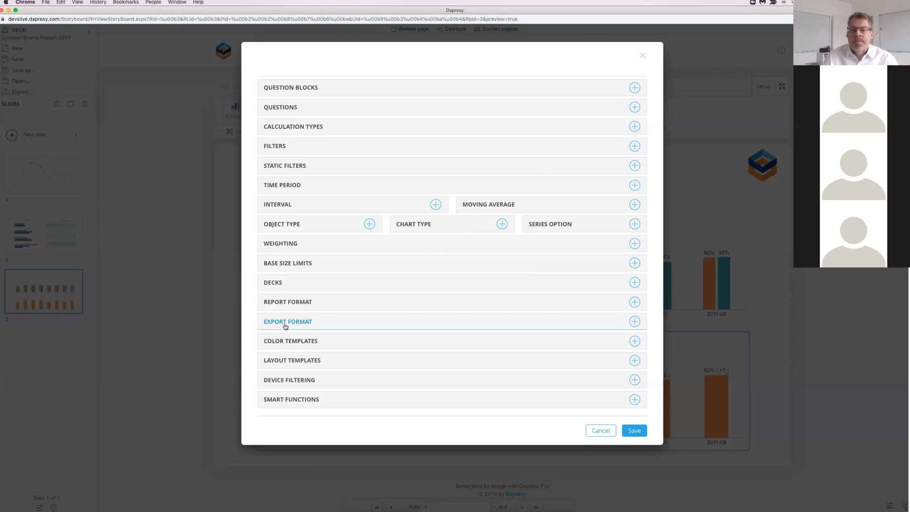
{"action": "left_click", "coordinate": [294, 322]}
{"action": "scroll", "coordinate": [309, 339], "scroll_direction": "down", "scroll_amount": 2}
{"action": "scroll", "coordinate": [310, 339], "scroll_direction": "down", "scroll_amount": 1}
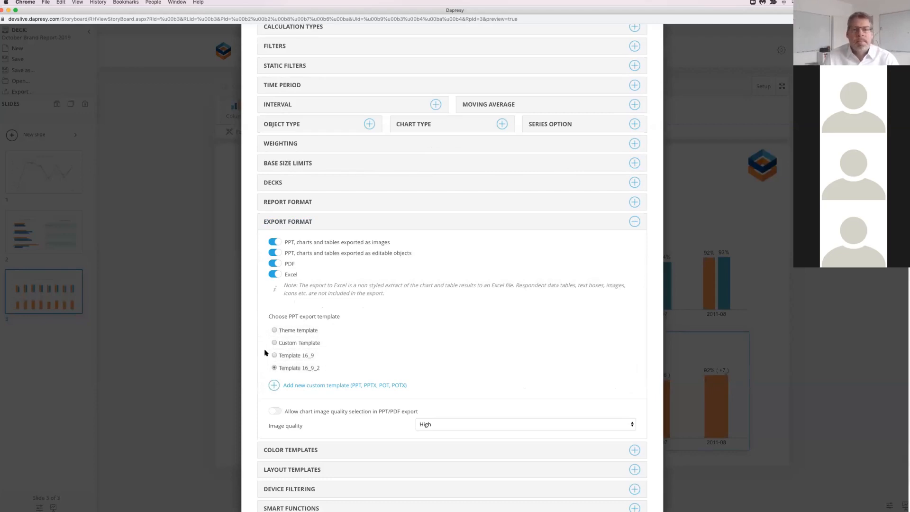
{"action": "scroll", "coordinate": [449, 358], "scroll_direction": "down", "scroll_amount": 2}
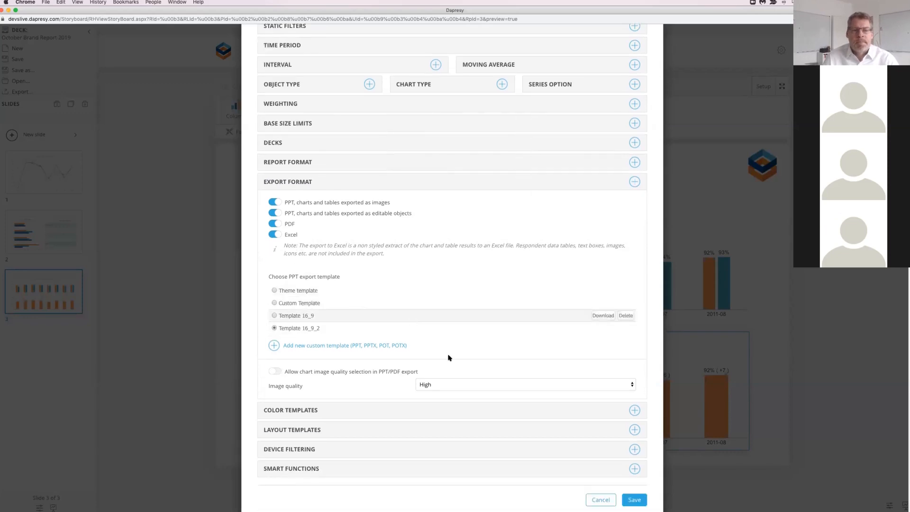
{"action": "left_click", "coordinate": [598, 498]}
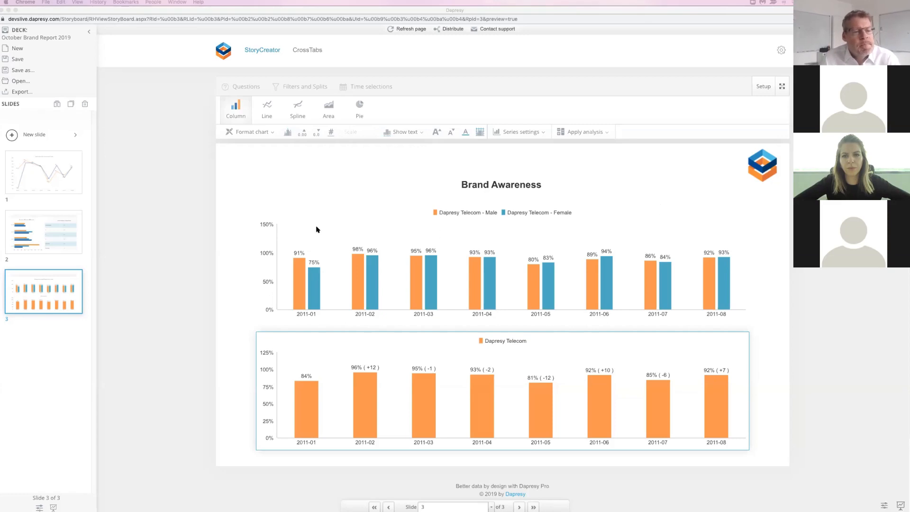
Show one decimal in the data labels of the upper Brand Awareness chart
{"action": "left_click", "coordinate": [313, 191]}
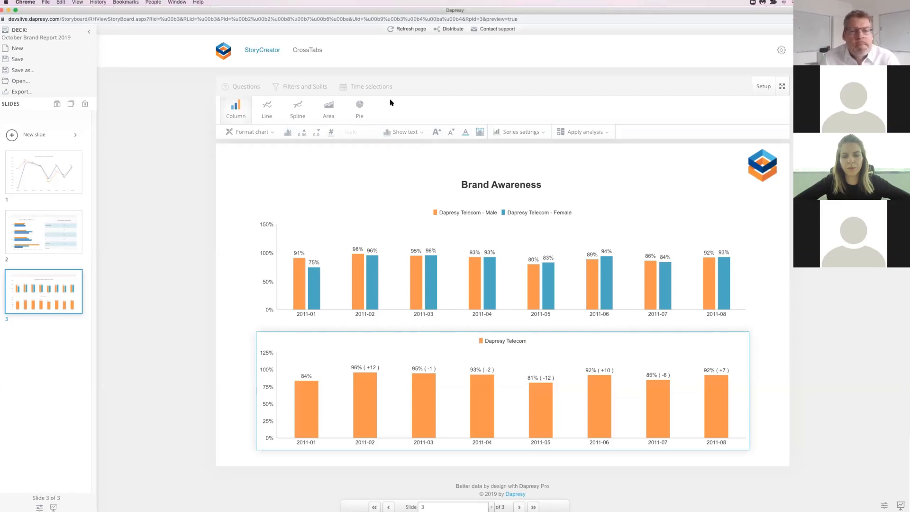
{"action": "left_click", "coordinate": [331, 245]}
{"action": "mouse_move", "coordinate": [316, 264]}
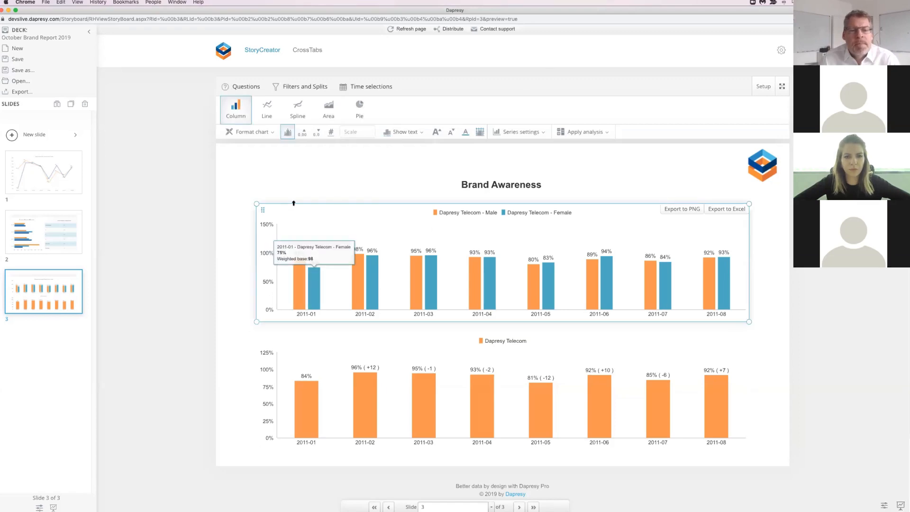
{"action": "left_click", "coordinate": [303, 136]}
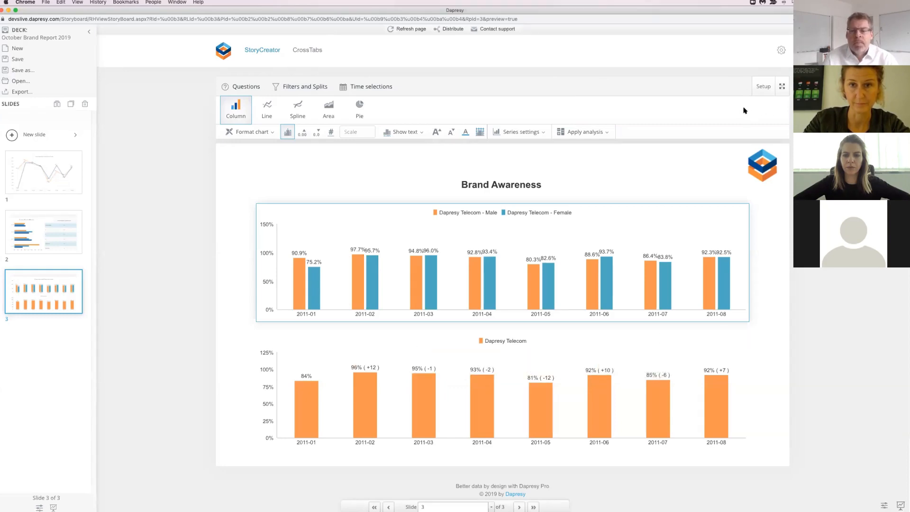
Review the Questions and Calculation Types settings in the setup, including default decimals and unit text, and close without saving
{"action": "left_click", "coordinate": [761, 87]}
{"action": "left_click", "coordinate": [764, 87]}
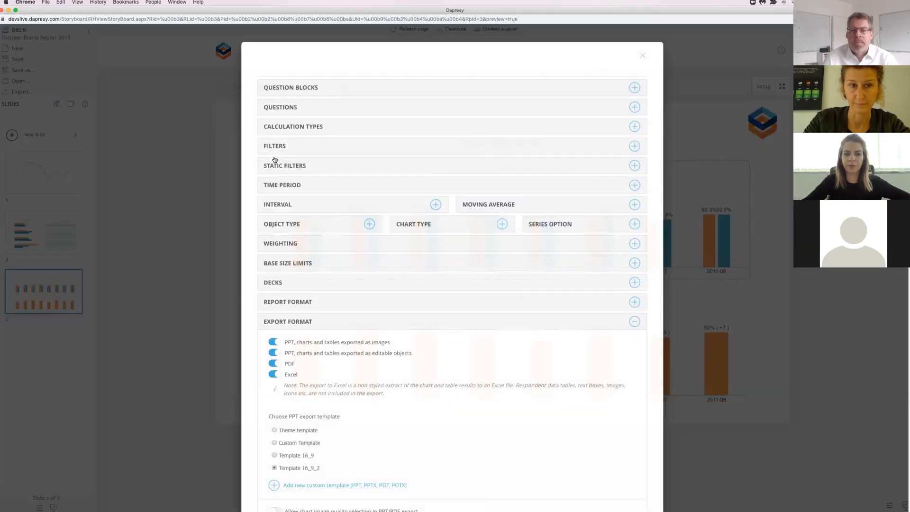
{"action": "left_click", "coordinate": [279, 108]}
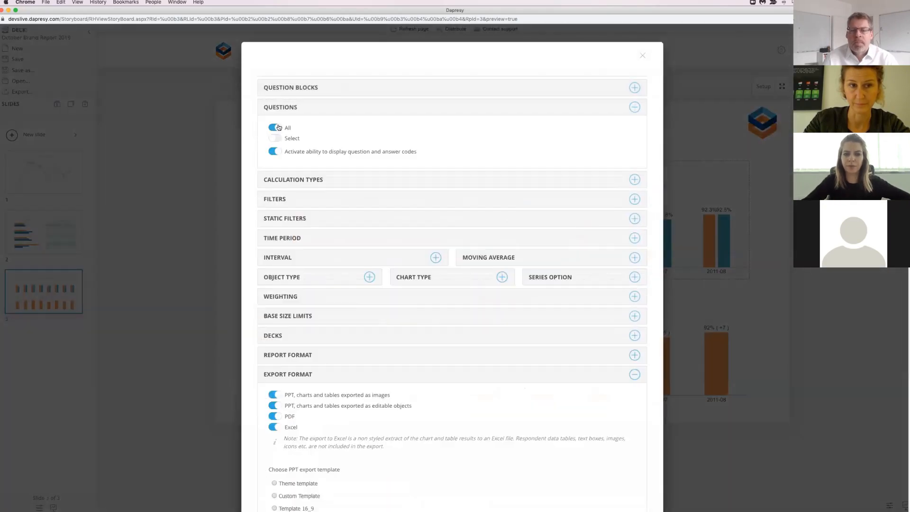
{"action": "left_click", "coordinate": [275, 138]}
{"action": "left_click", "coordinate": [275, 128]}
{"action": "left_click", "coordinate": [290, 179]}
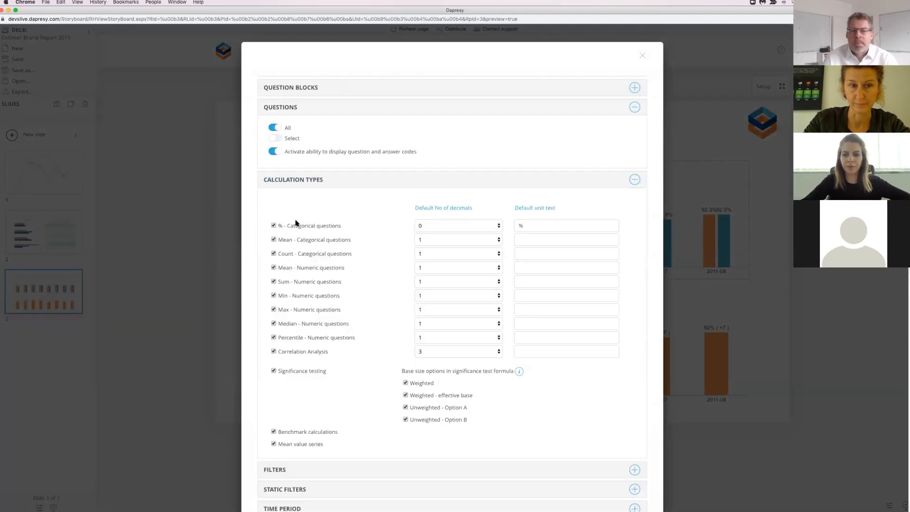
{"action": "left_click", "coordinate": [301, 179]}
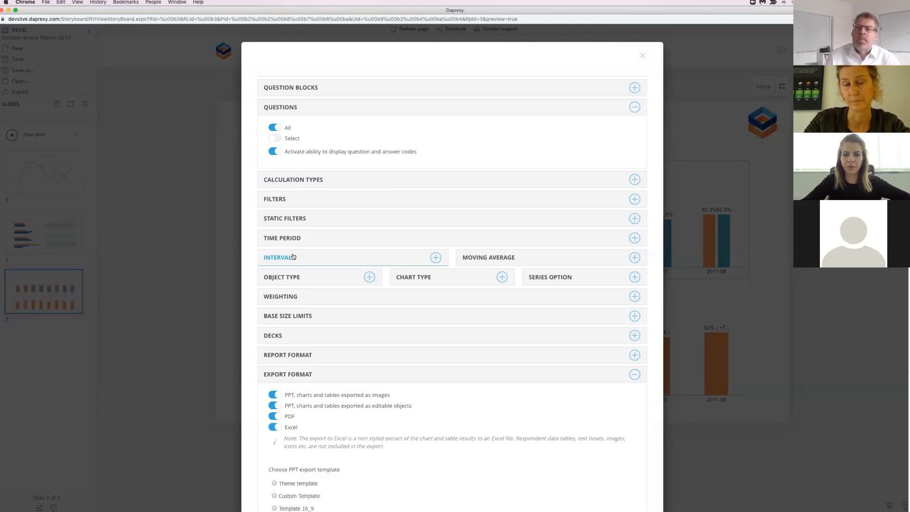
{"action": "left_click", "coordinate": [643, 56]}
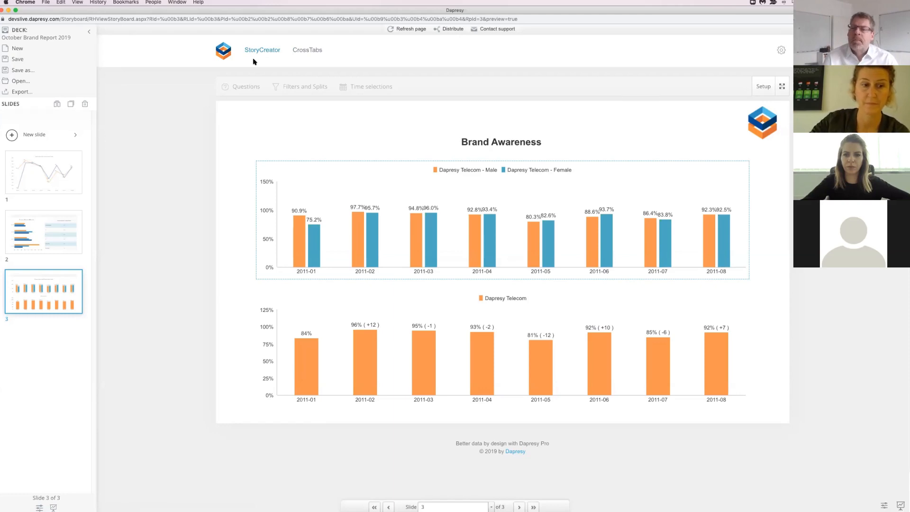
{"action": "mouse_move", "coordinate": [330, 170]}
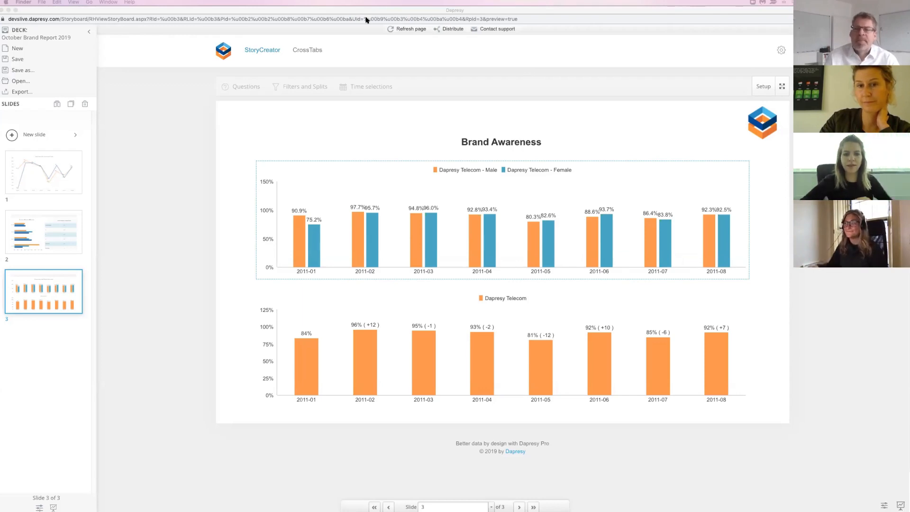
{"action": "mouse_move", "coordinate": [659, 237]}
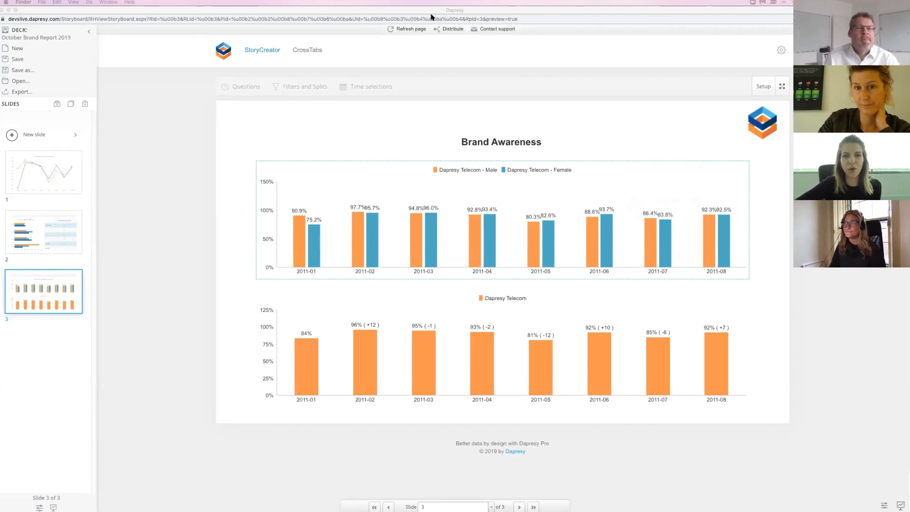